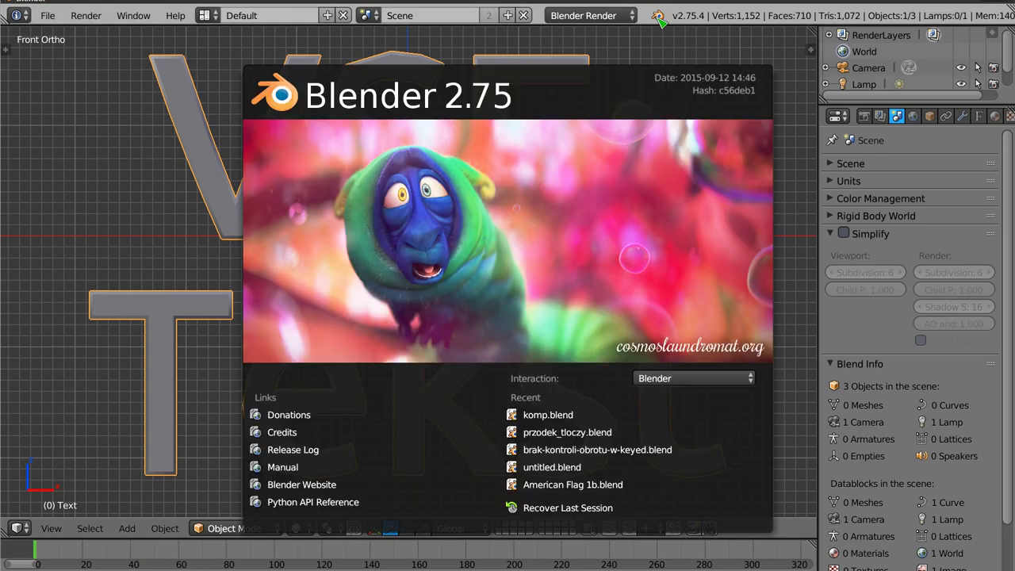
# - Dismiss the splash screen and delete the VSE: Tekst text object
pyautogui.click(659, 15)
pyautogui.click(510, 105)
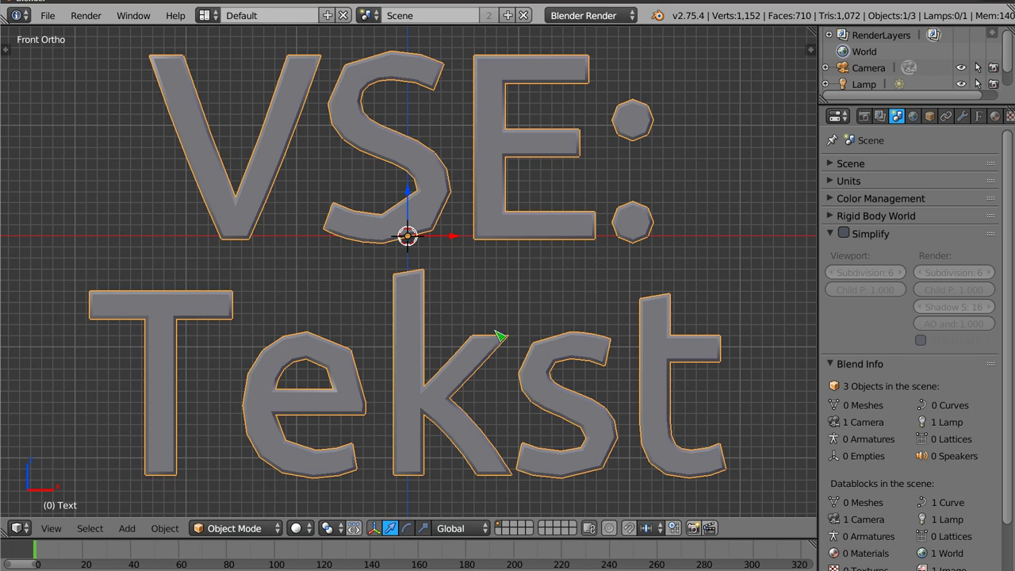
pyautogui.press('Delete')
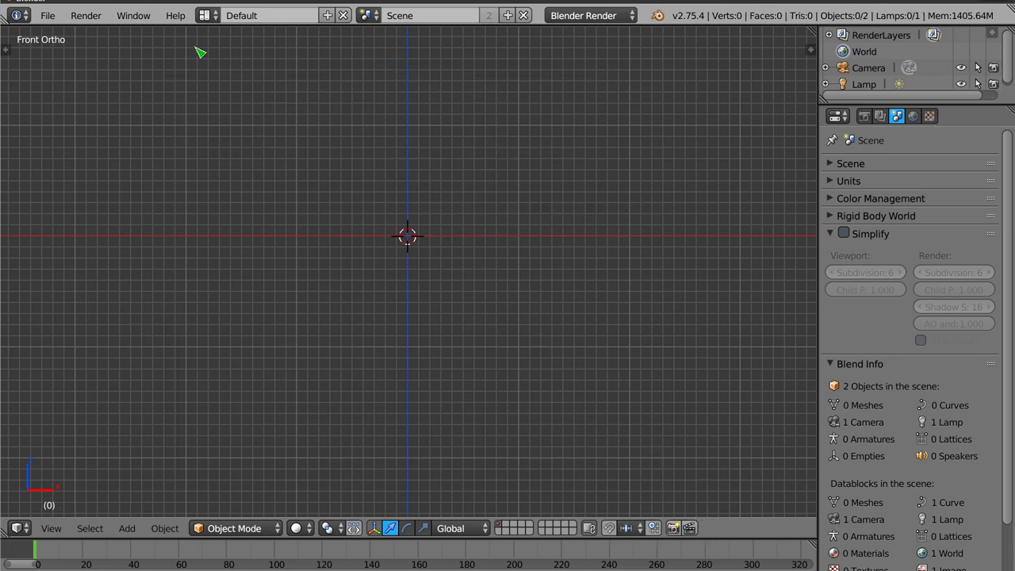
# - Switch to the Video Editing layout, preview the plasma clip, and rewind to frame 0
pyautogui.click(207, 15)
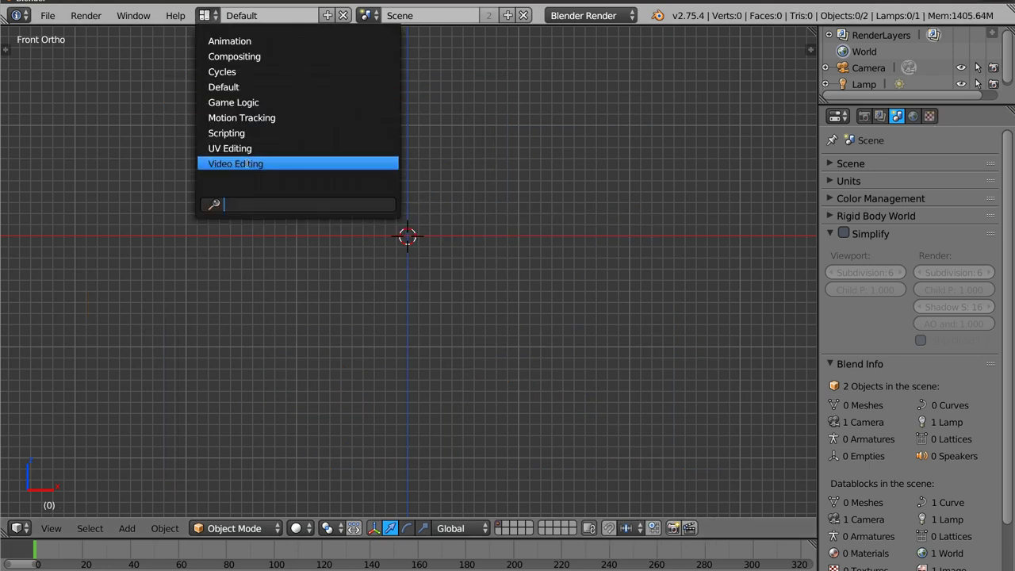
pyautogui.click(261, 163)
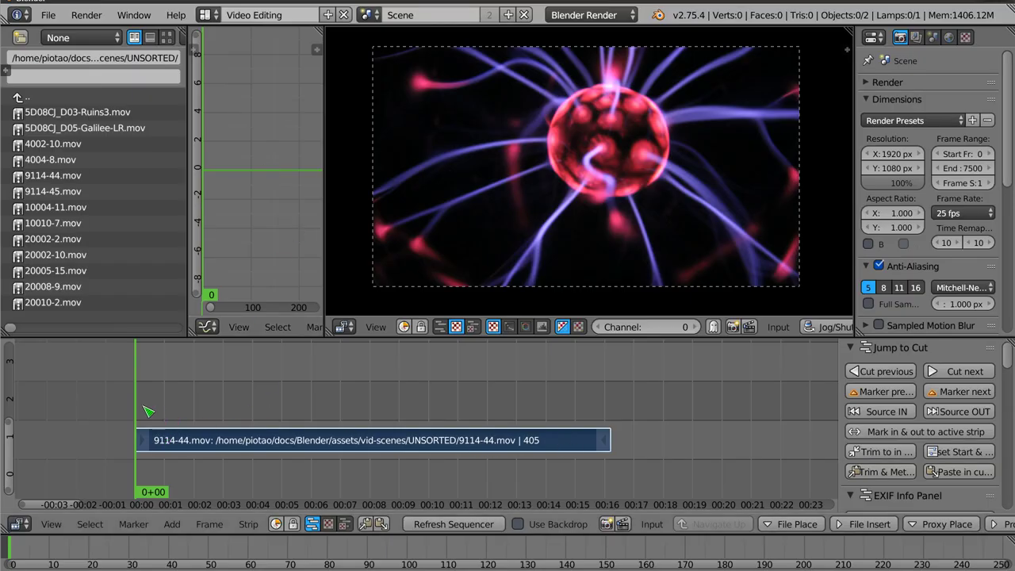
pyautogui.hotkey('alt', 'a')
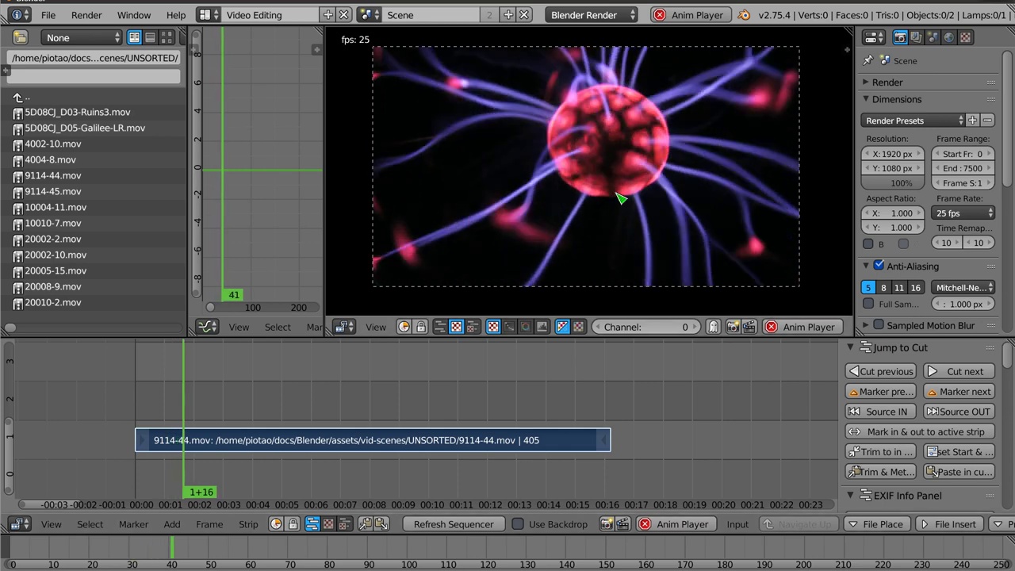
pyautogui.hotkey('alt', 'a')
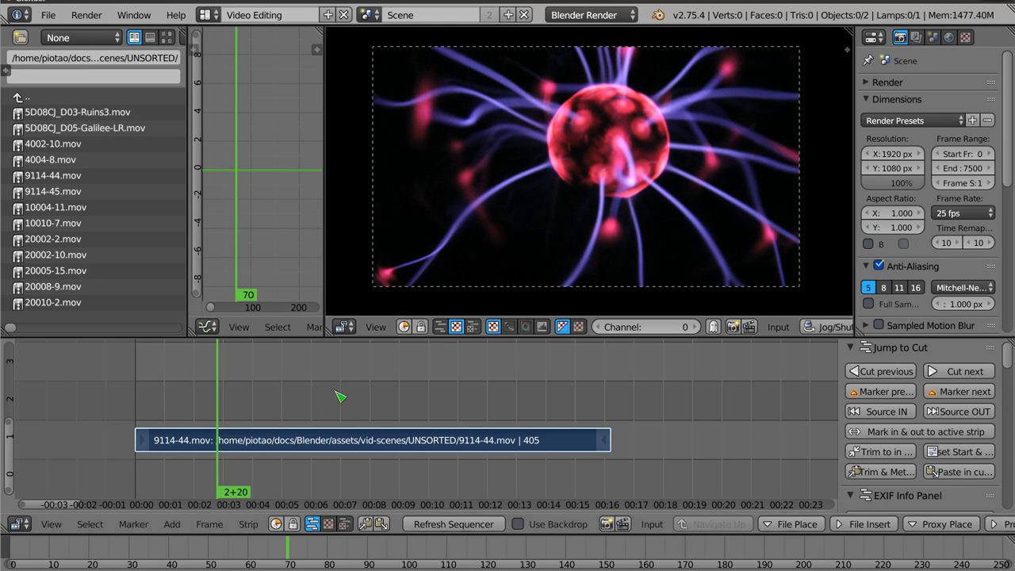
pyautogui.hotkey('shift', 'Left')
pyautogui.hotkey('shift', 'a')
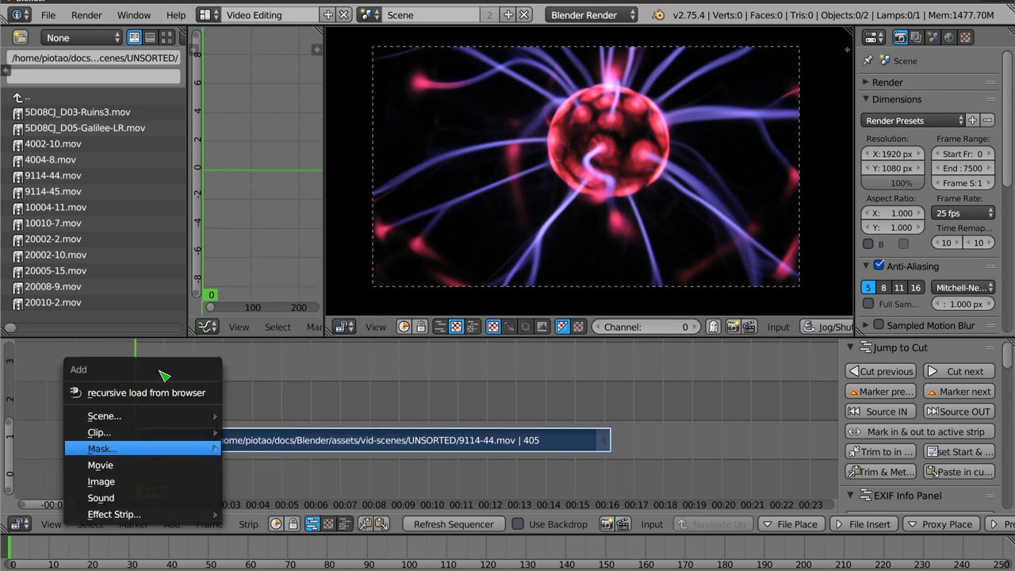
# - Add a Text effect strip at frame 0 above the plasma video
pyautogui.press('Escape')
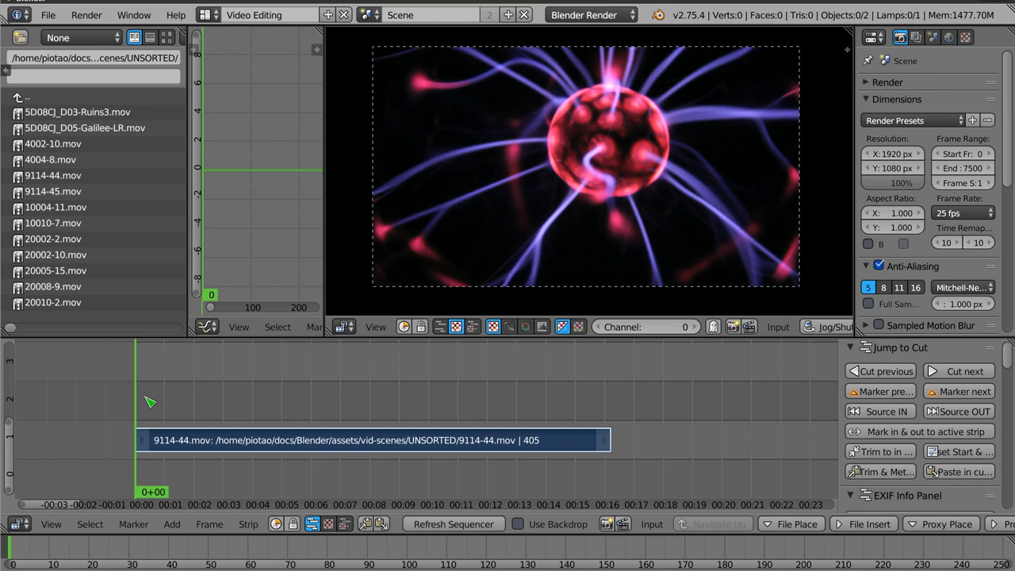
pyautogui.hotkey('shift', 'a')
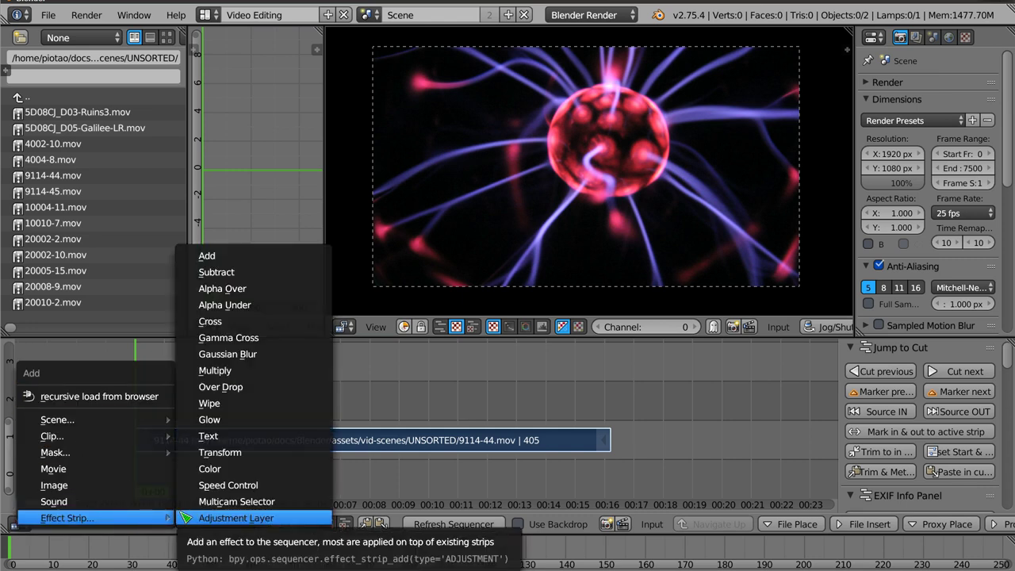
pyautogui.click(247, 440)
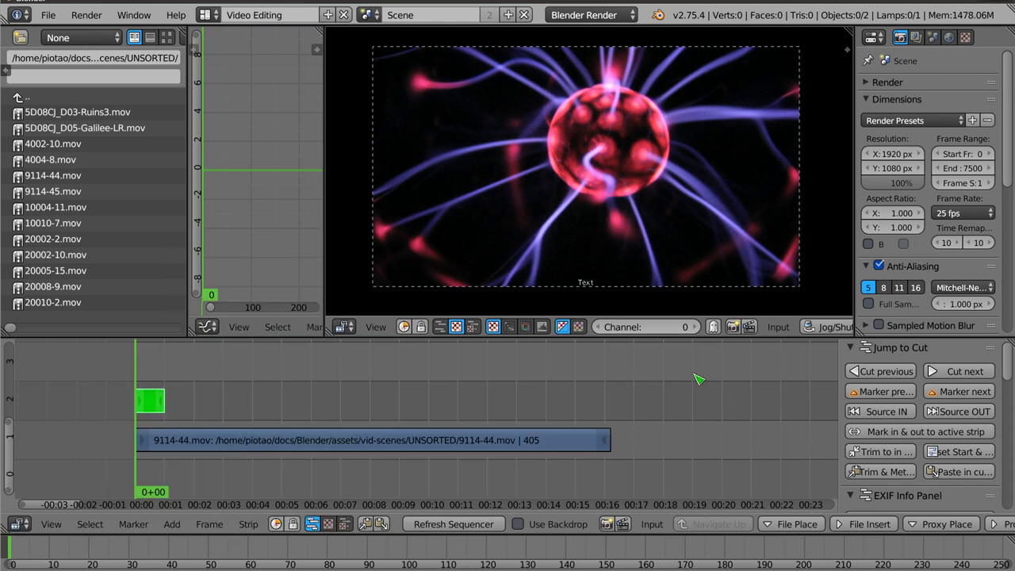
# - Tidy the strip settings panels and lengthen the Text strip to 101 frames
pyautogui.click(857, 349)
pyautogui.click(857, 366)
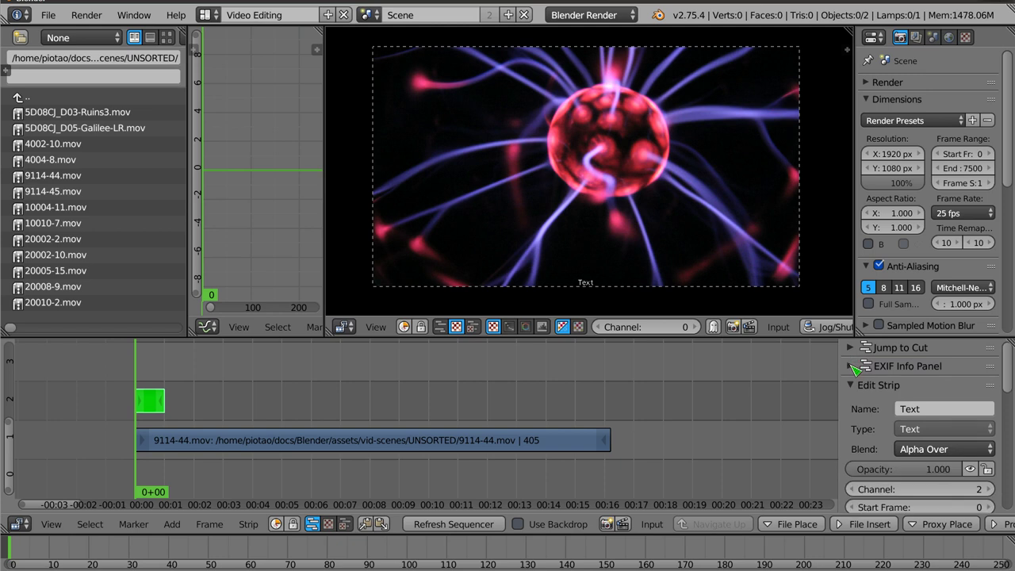
pyautogui.scroll(-2, 864, 369)
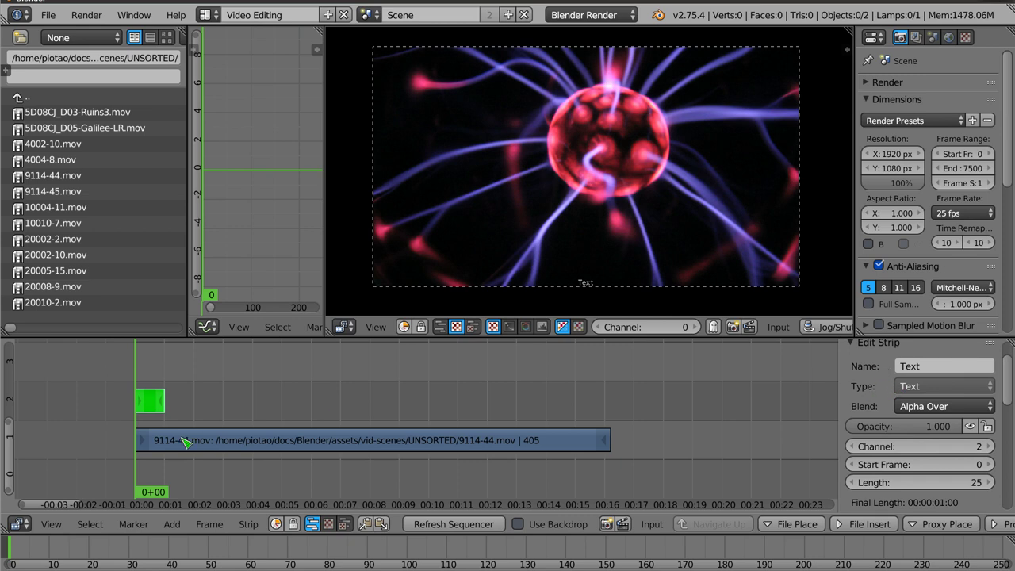
pyautogui.moveTo(163, 406); pyautogui.dragTo(248, 405, button='right')
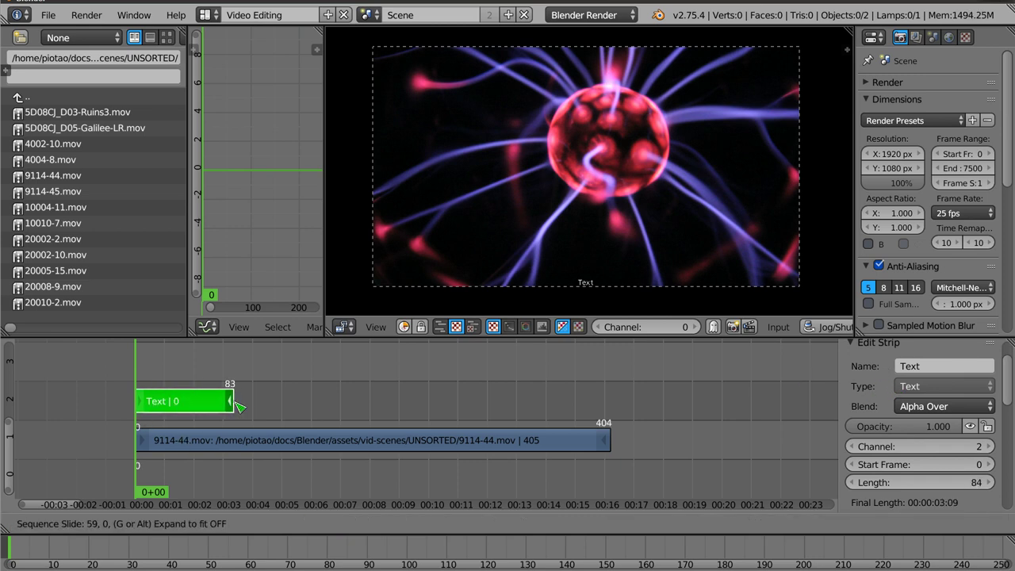
pyautogui.moveTo(260, 406); pyautogui.dragTo(254, 405, button='right')
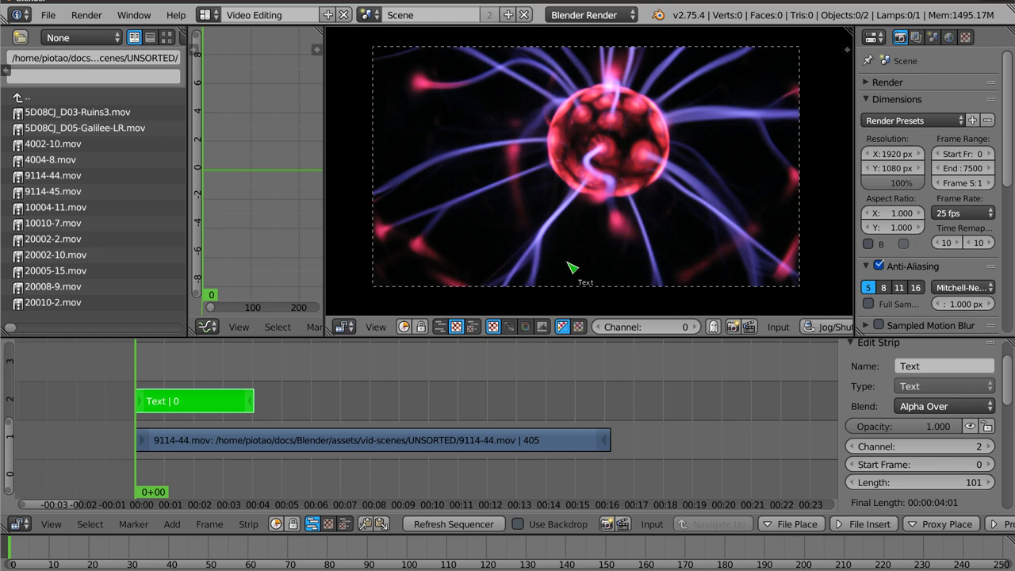
pyautogui.scroll(1, 591, 310)
pyautogui.scroll(3, 595, 309)
pyautogui.scroll(1, 595, 310)
pyautogui.scroll(2, 595, 310)
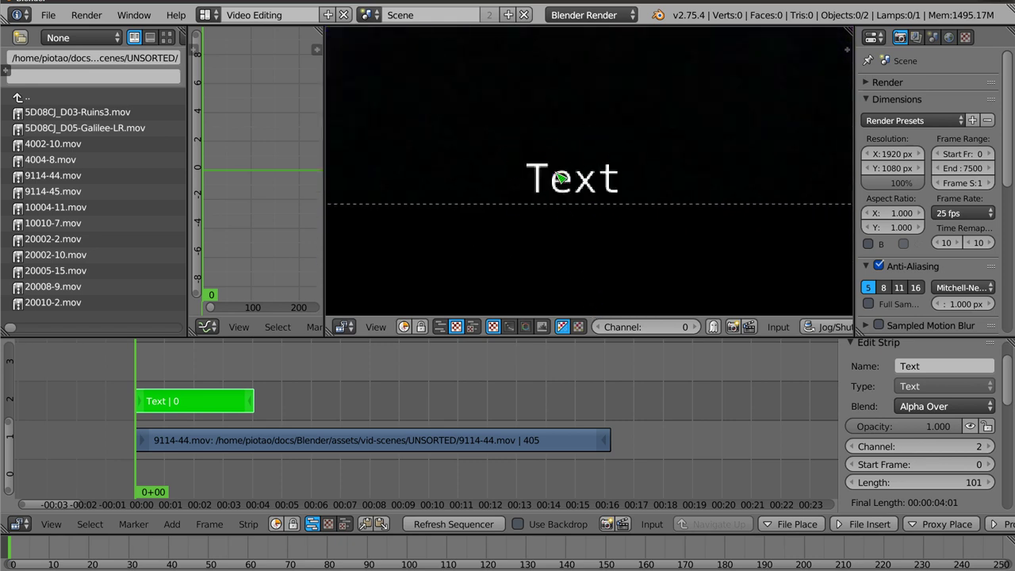
pyautogui.press('h')
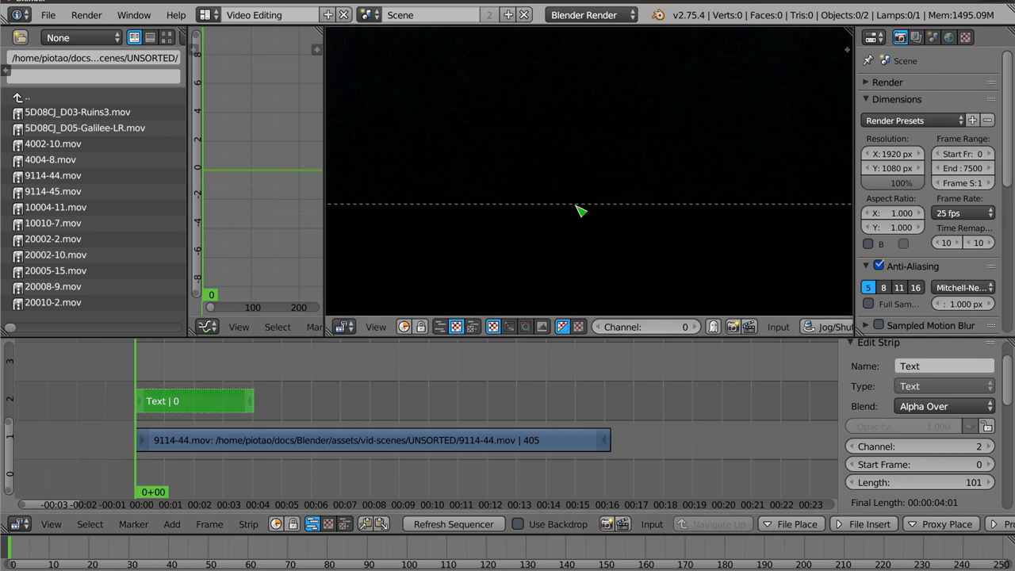
pyautogui.hotkey('alt', 'h')
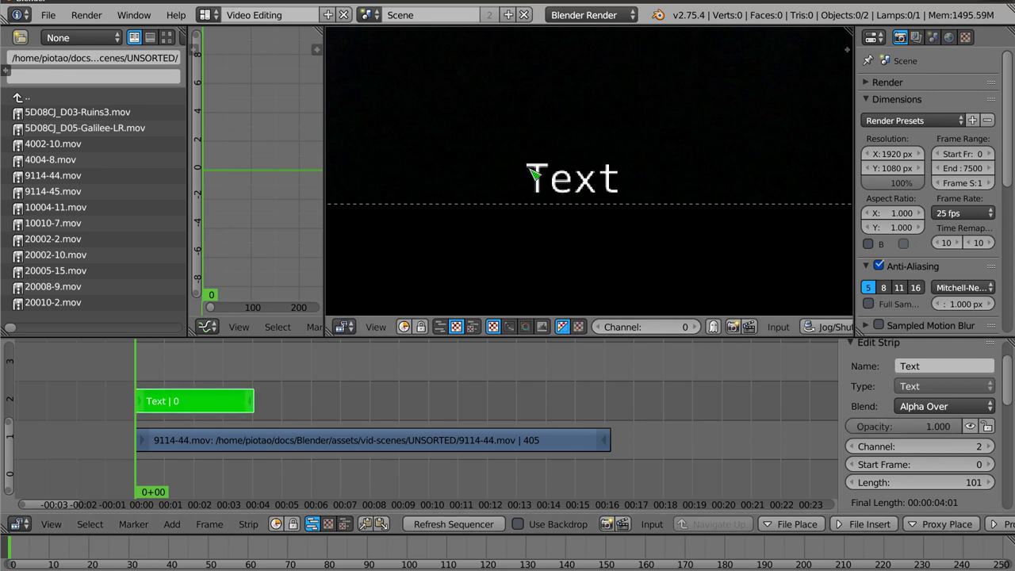
pyautogui.scroll(-2, 872, 375)
pyautogui.scroll(-2, 873, 373)
pyautogui.scroll(-2, 872, 372)
pyautogui.scroll(-2, 864, 361)
pyautogui.scroll(-1, 865, 361)
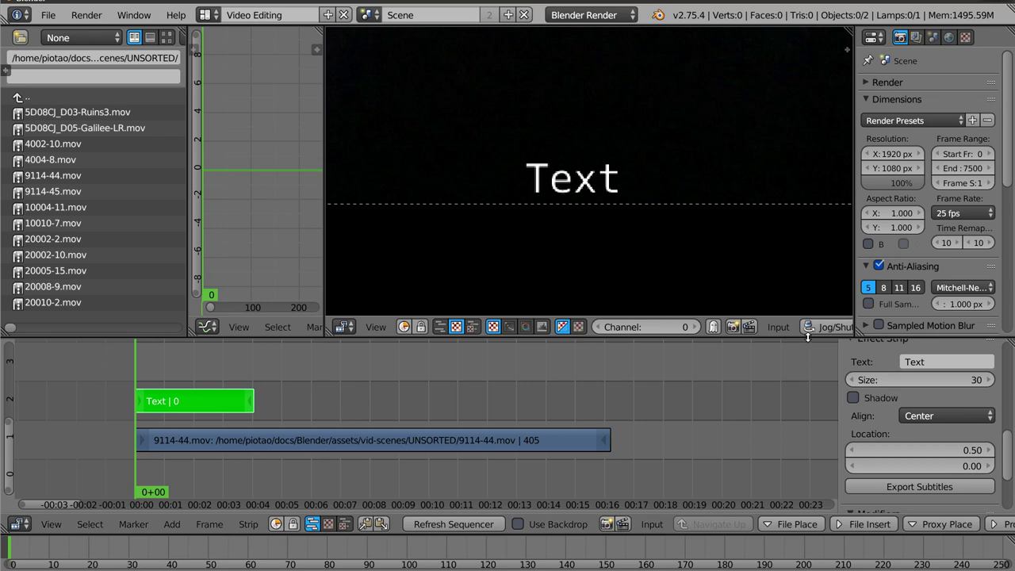
pyautogui.moveTo(808, 337); pyautogui.dragTo(808, 277)
pyautogui.scroll(2, 879, 309)
pyautogui.scroll(2, 879, 309)
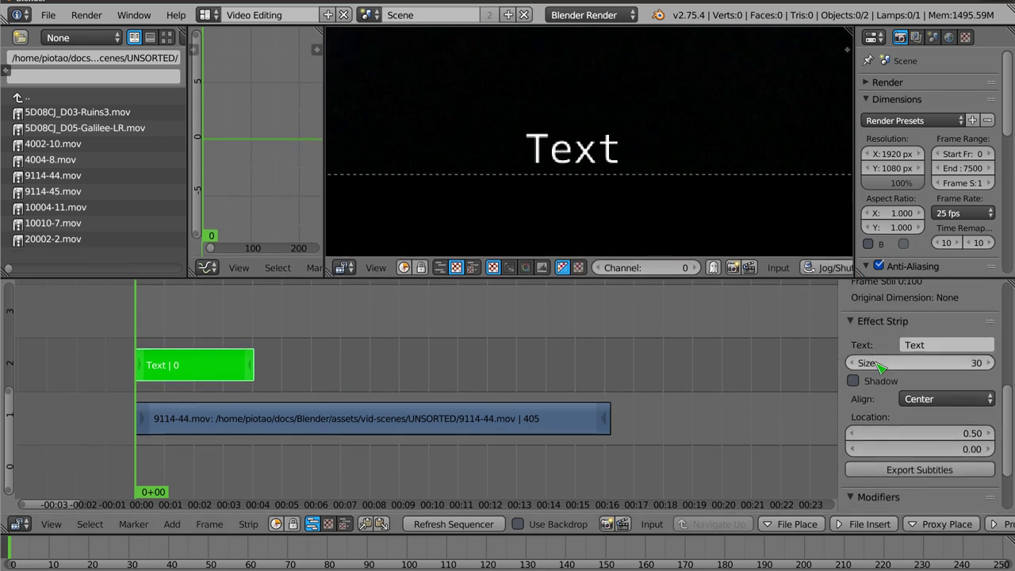
pyautogui.scroll(-2, 913, 326)
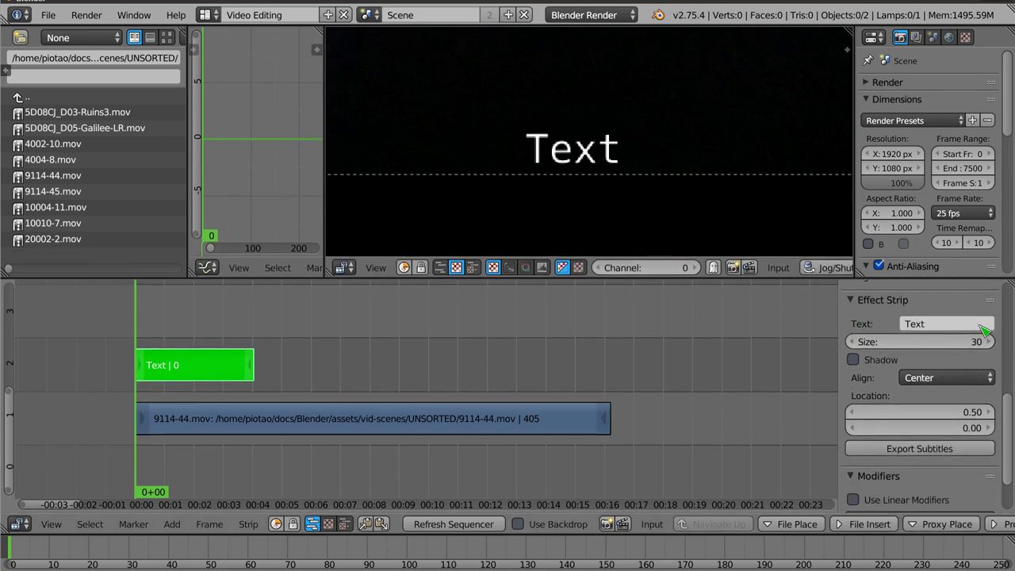
# - Retype the strip's caption, first as 'Foton', then as 'Plazma!'
pyautogui.click(976, 324)
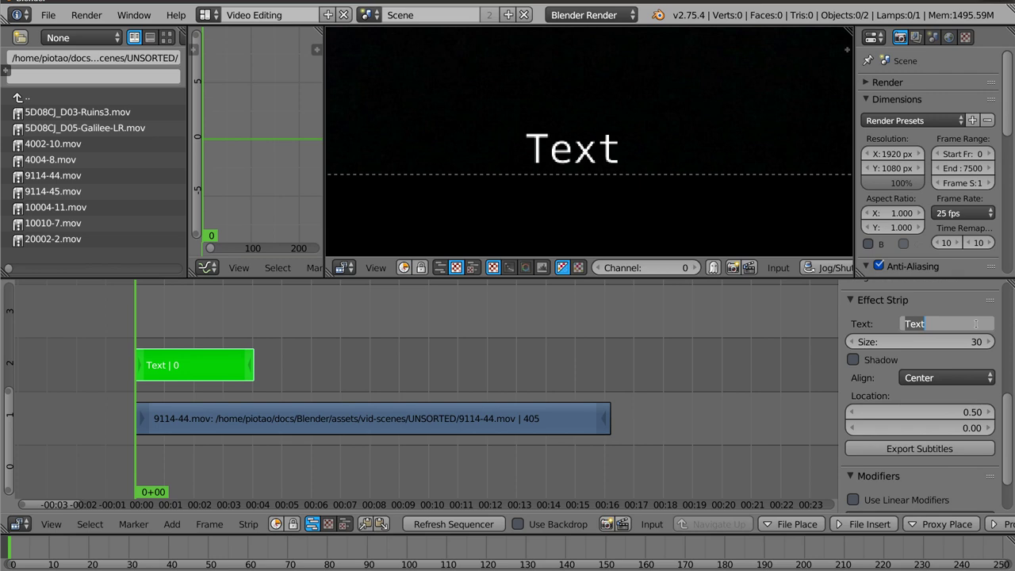
pyautogui.write('Foton')
pyautogui.press('Return')
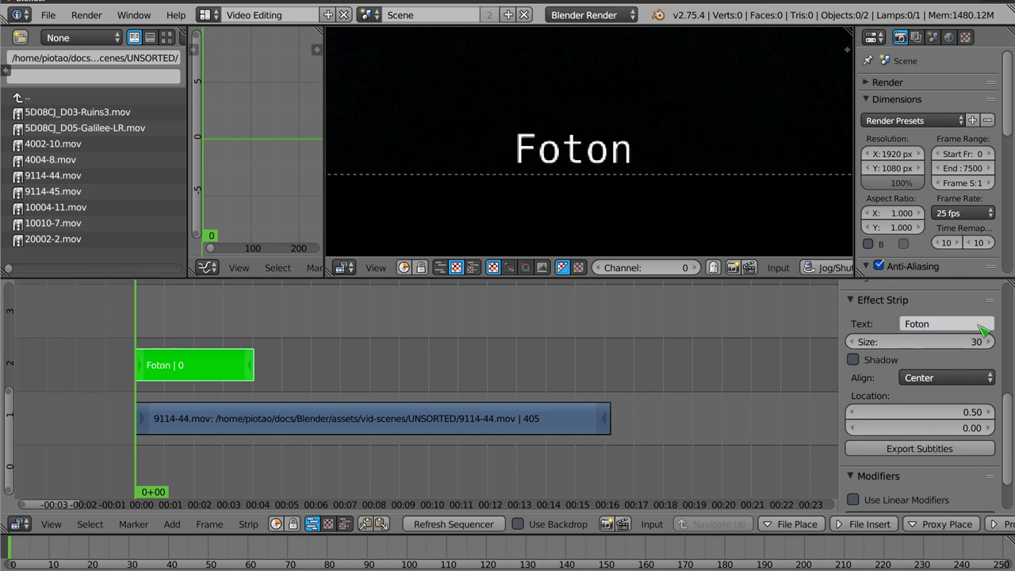
pyautogui.click(983, 329)
pyautogui.write('Plazma!')
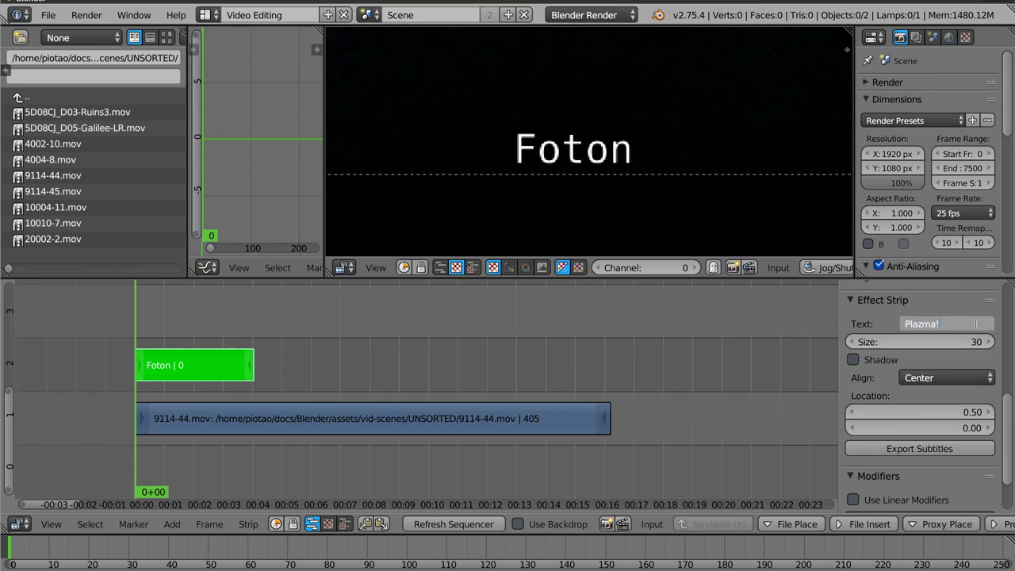
pyautogui.press('Return')
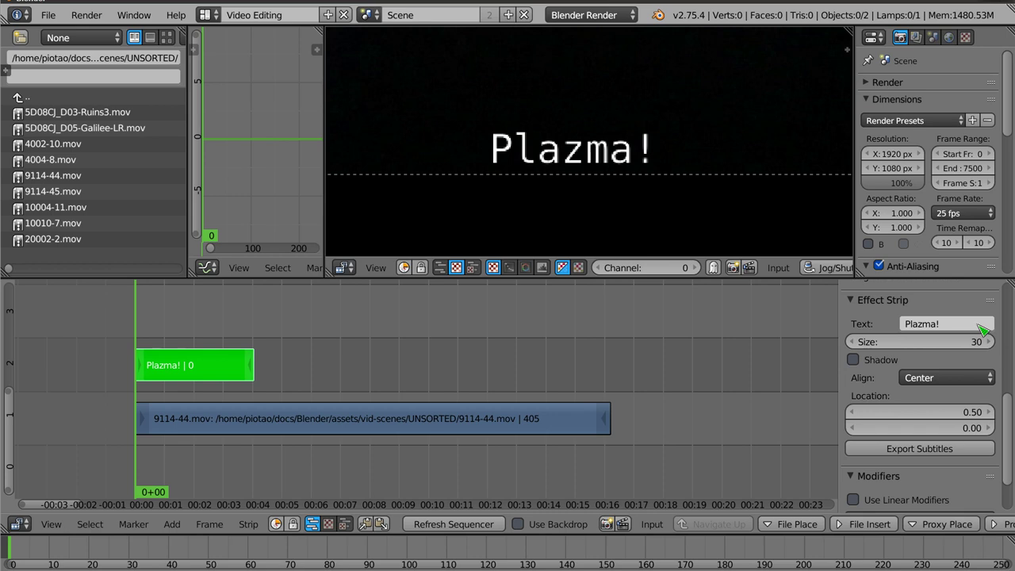
pyautogui.scroll(-3, 580, 202)
pyautogui.scroll(-1, 580, 202)
pyautogui.scroll(-2, 580, 204)
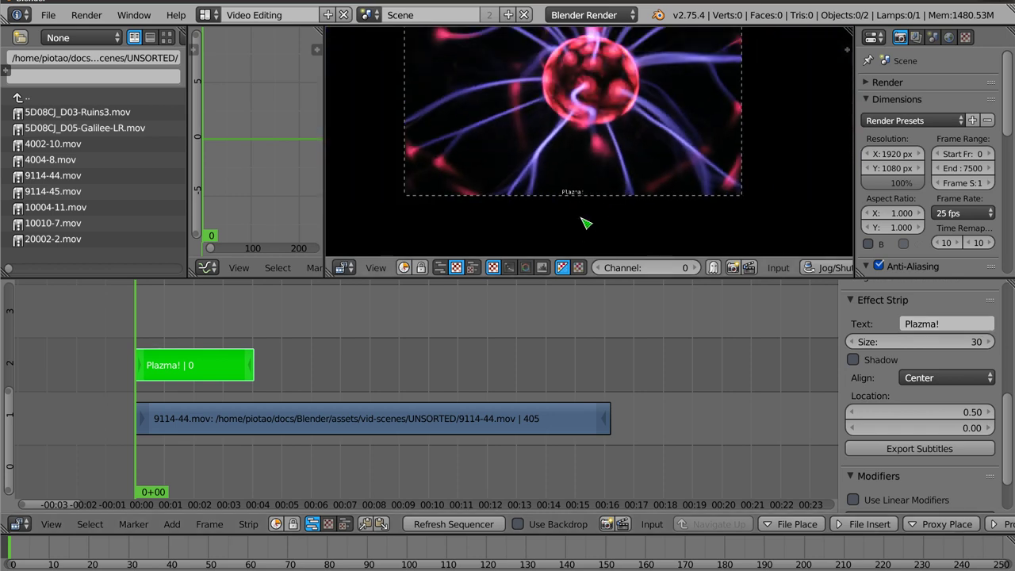
# - Enlarge the Plazma! caption to size 266, keeping Location X at 0.50
pyautogui.moveTo(572, 124); pyautogui.dragTo(577, 153, button='middle')
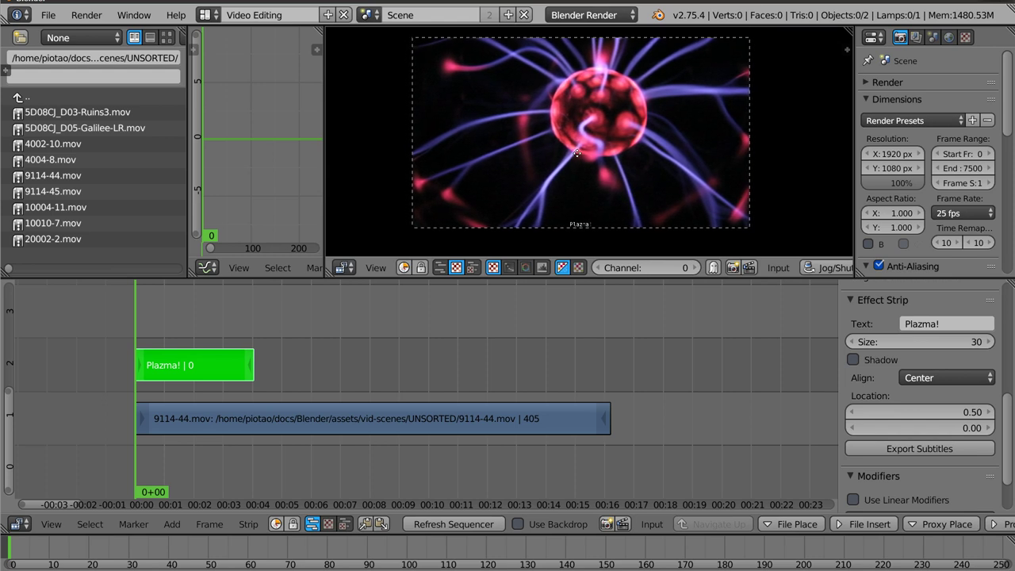
pyautogui.moveTo(920, 342); pyautogui.dragTo(952, 342)
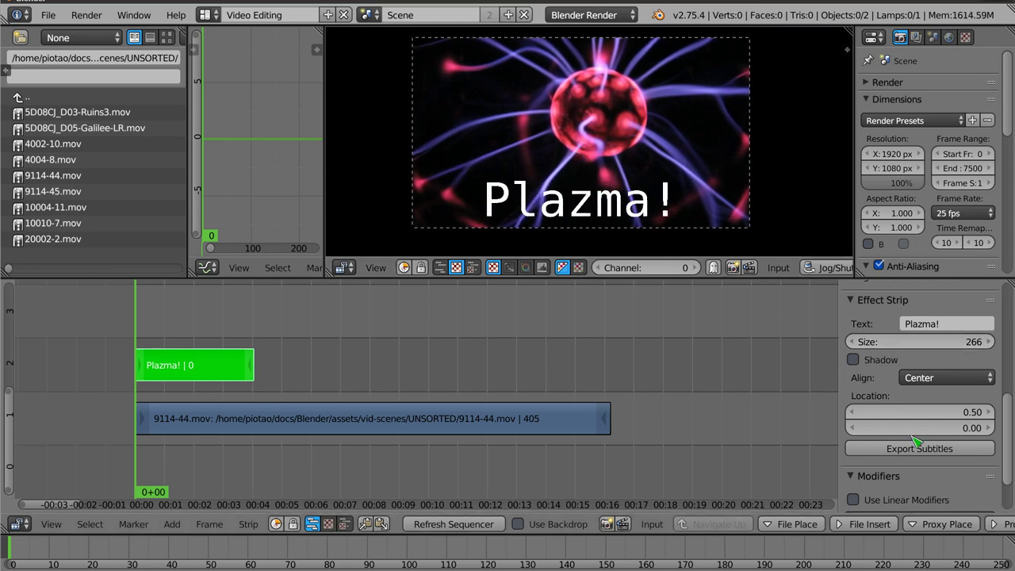
pyautogui.moveTo(935, 415)
pyautogui.mouseDown()
pyautogui.moveTo(857, 416)
pyautogui.moveTo(932, 411)
pyautogui.mouseUp()
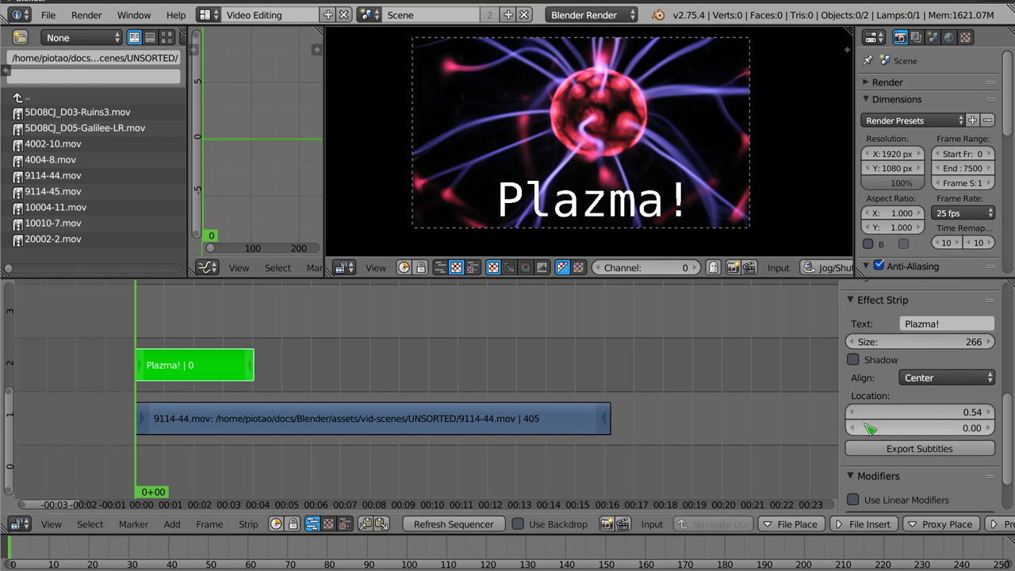
pyautogui.moveTo(920, 411); pyautogui.dragTo(904, 412)
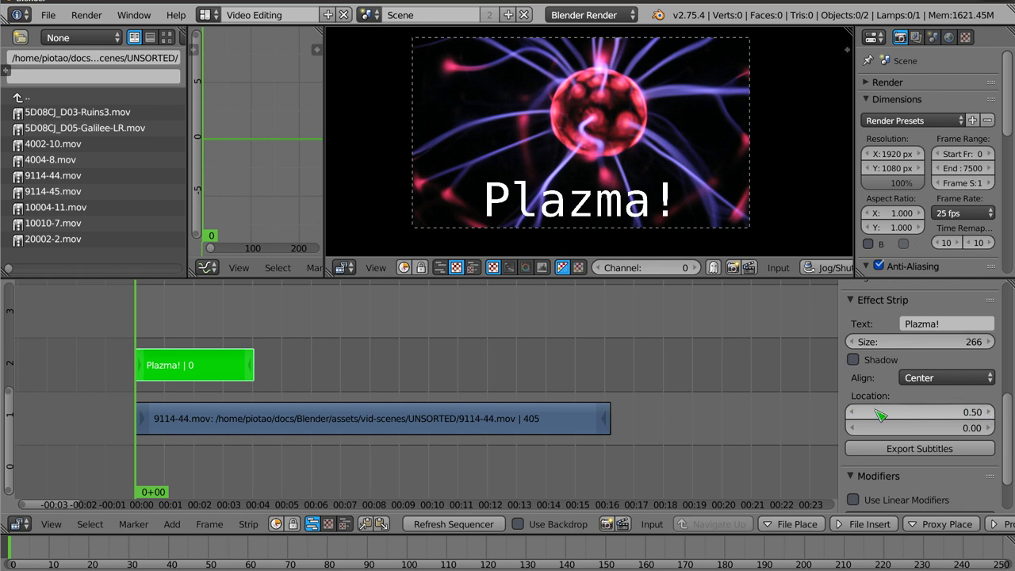
# - Try left and right alignment, then settle on Center alignment with Location X 0.33
pyautogui.click(934, 377)
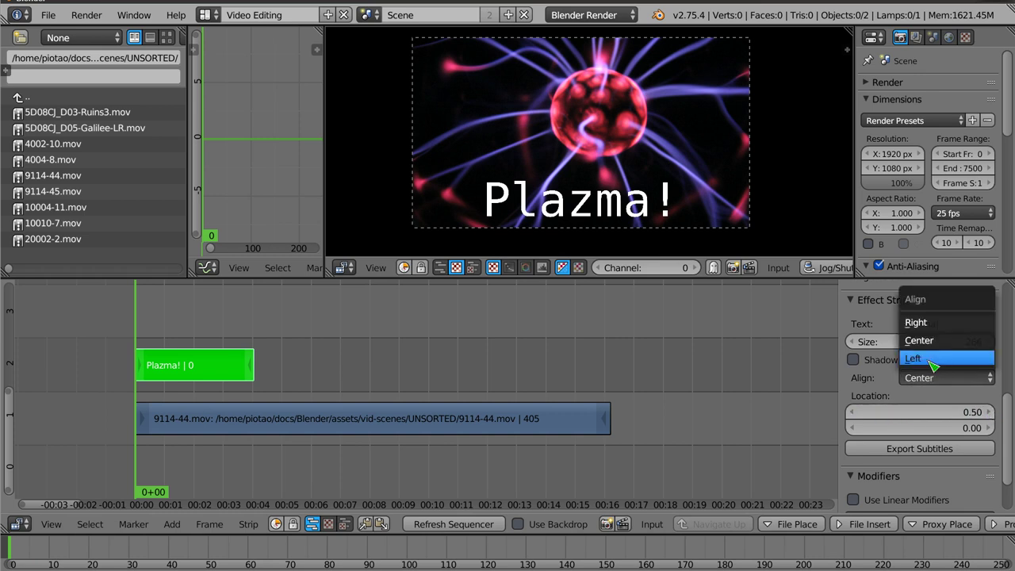
pyautogui.click(925, 359)
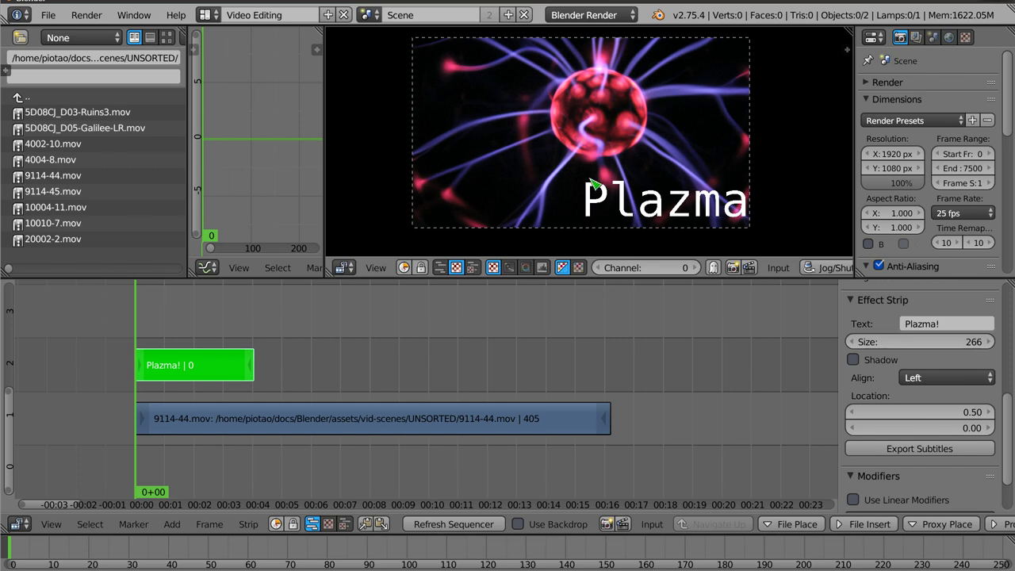
pyautogui.moveTo(943, 418)
pyautogui.mouseDown()
pyautogui.moveTo(853, 418)
pyautogui.moveTo(992, 419)
pyautogui.moveTo(908, 412)
pyautogui.mouseUp()
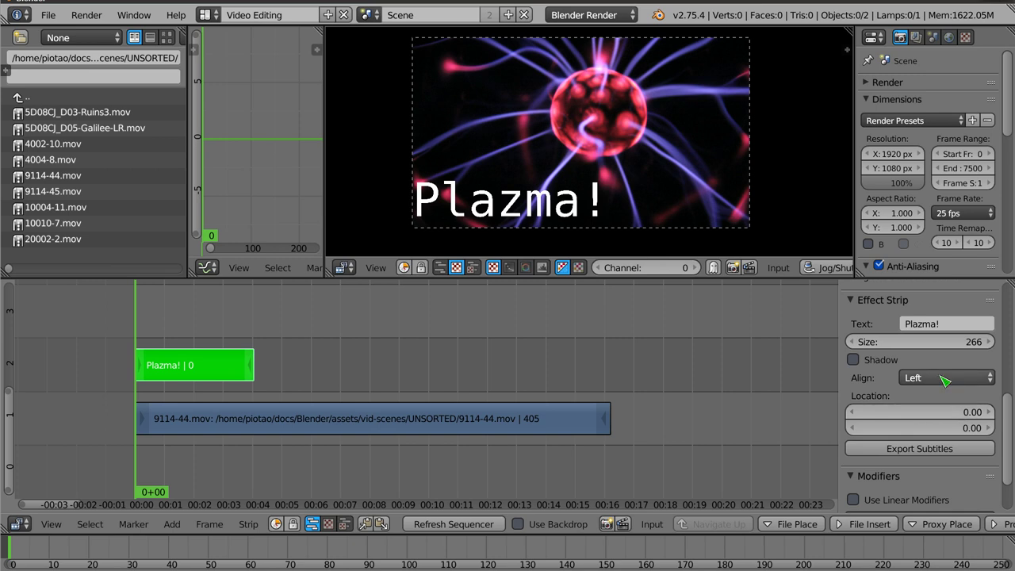
pyautogui.moveTo(920, 412); pyautogui.dragTo(960, 412)
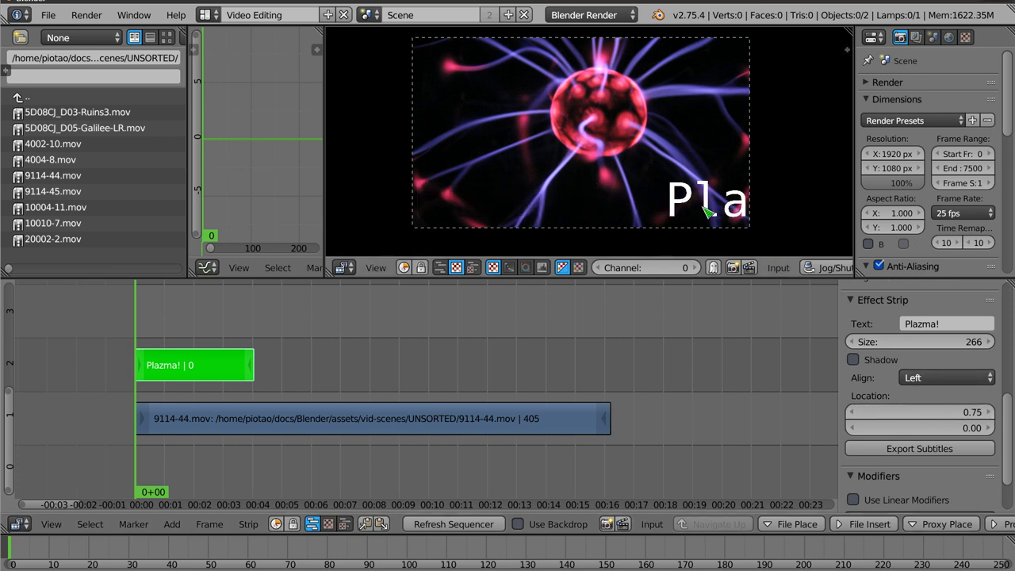
pyautogui.click(920, 377)
pyautogui.click(925, 325)
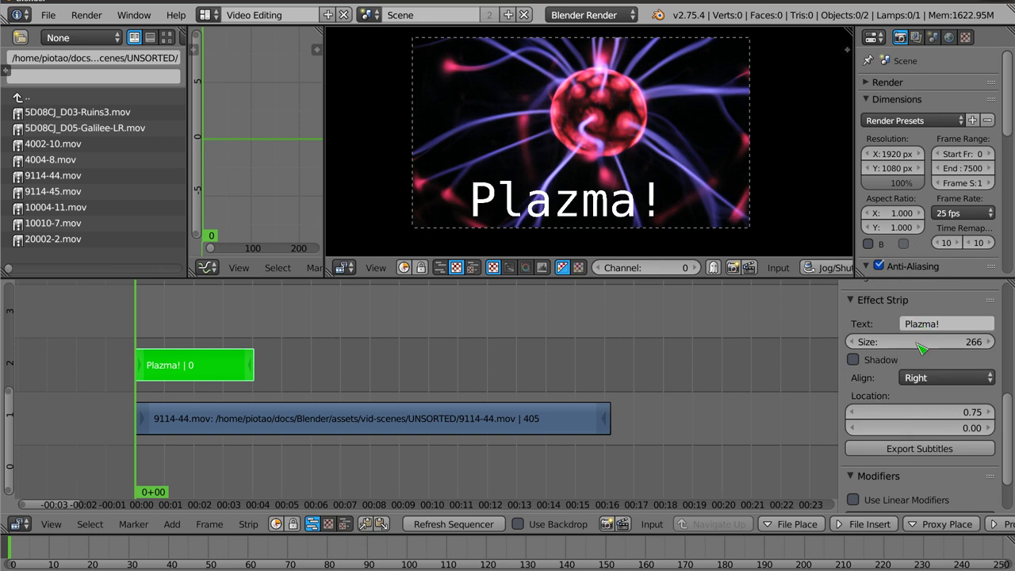
pyautogui.moveTo(918, 411)
pyautogui.mouseDown()
pyautogui.moveTo(892, 412)
pyautogui.moveTo(924, 412)
pyautogui.mouseUp()
pyautogui.click(949, 378)
pyautogui.click(924, 339)
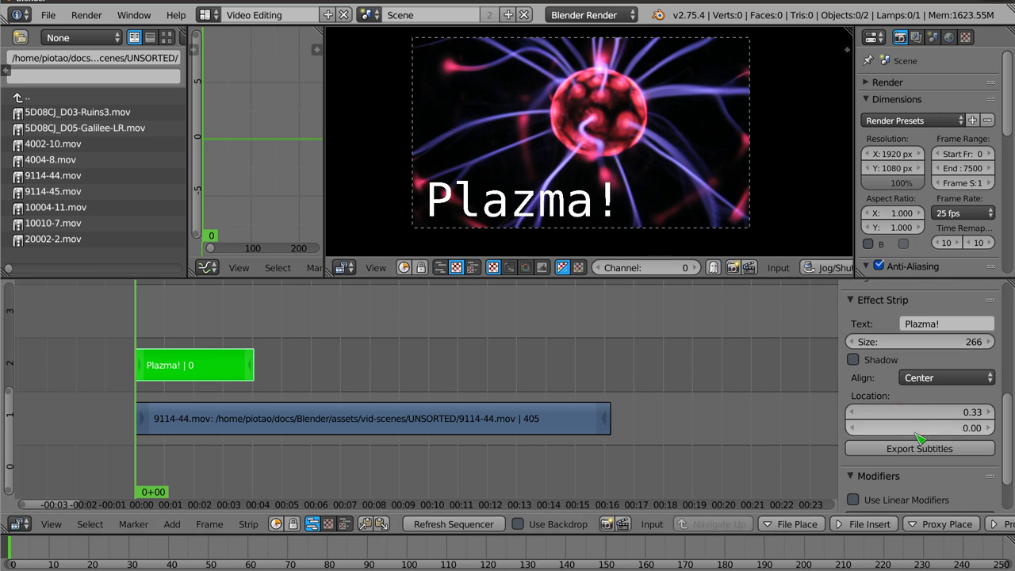
# - Turn on the caption's shadow and move it to location 0.32, 0.57
pyautogui.moveTo(921, 427)
pyautogui.mouseDown()
pyautogui.moveTo(929, 427)
pyautogui.moveTo(921, 427)
pyautogui.mouseUp()
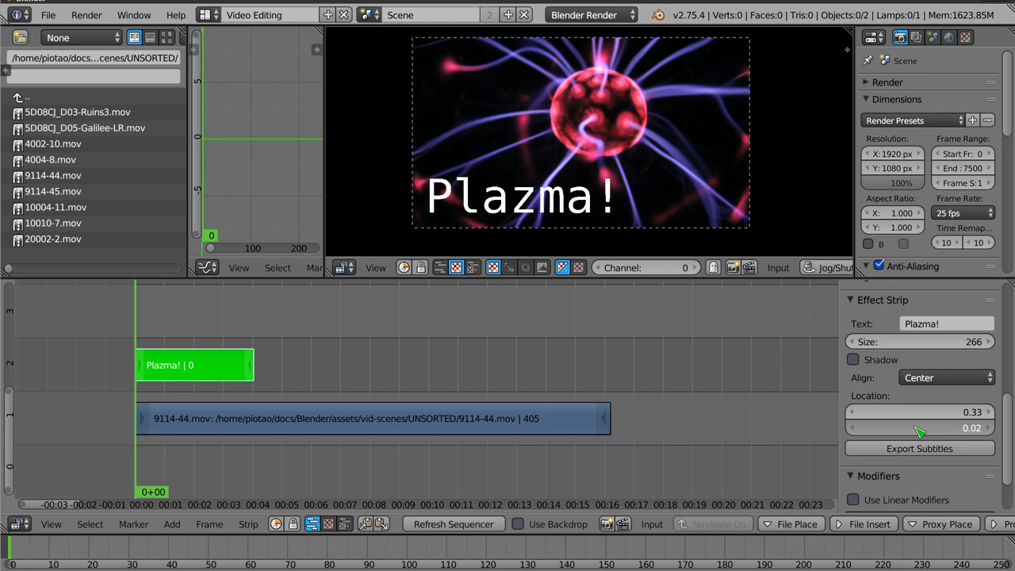
pyautogui.click(854, 359)
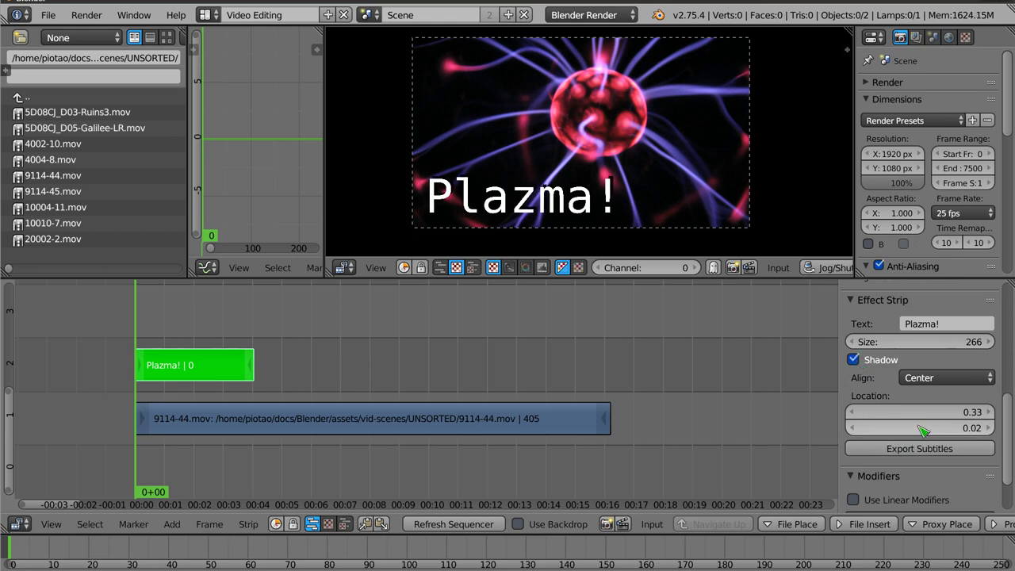
pyautogui.moveTo(920, 428); pyautogui.dragTo(960, 428)
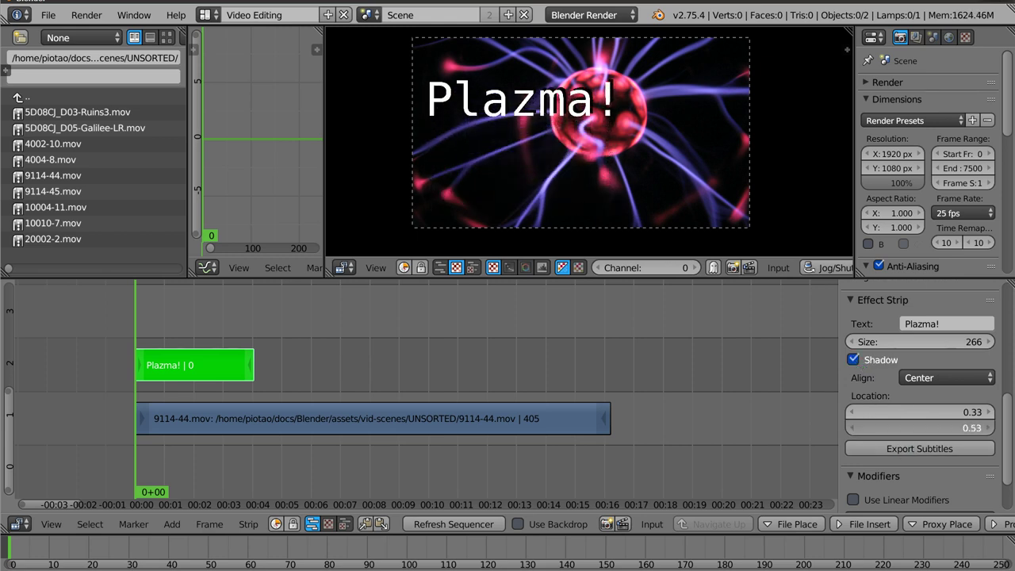
pyautogui.moveTo(908, 412)
pyautogui.mouseDown()
pyautogui.moveTo(978, 412)
pyautogui.moveTo(841, 368)
pyautogui.mouseUp()
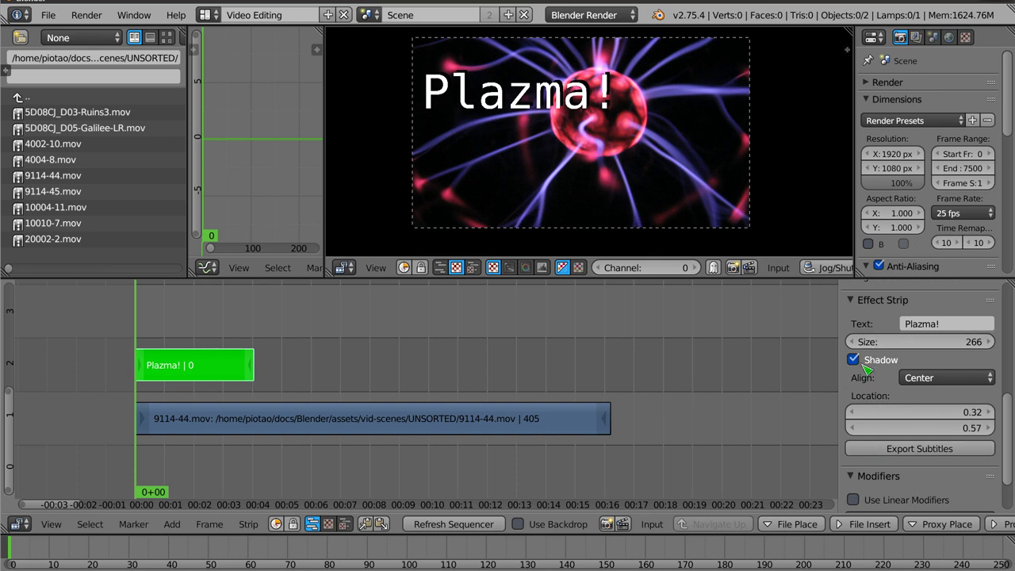
# - Shorten the Plazma! strip to end at frame 50 and duplicate it to frame 73
pyautogui.moveTo(252, 365); pyautogui.dragTo(196, 369, button='right')
pyautogui.click(199, 370)
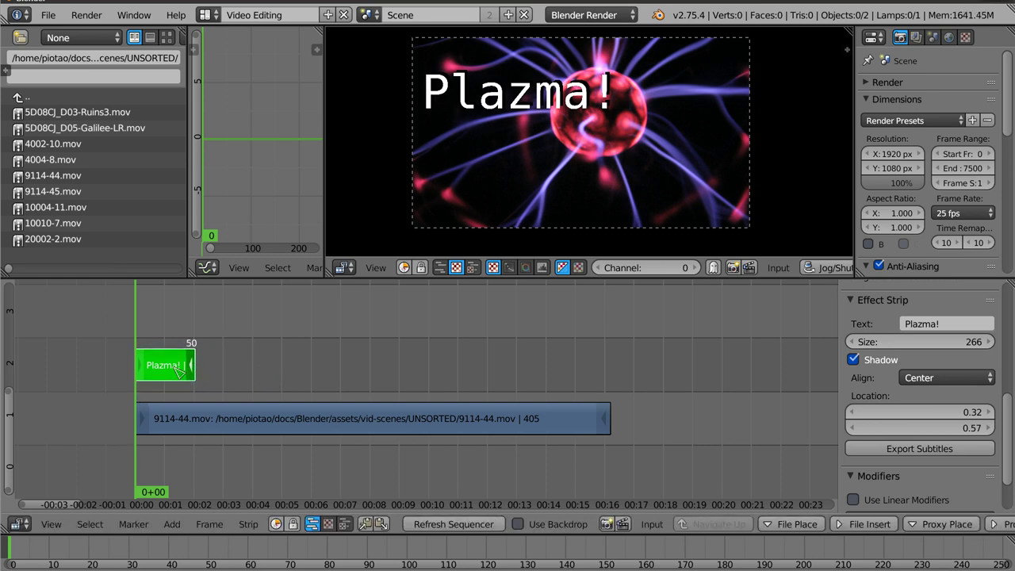
pyautogui.hotkey('shift', 'd')
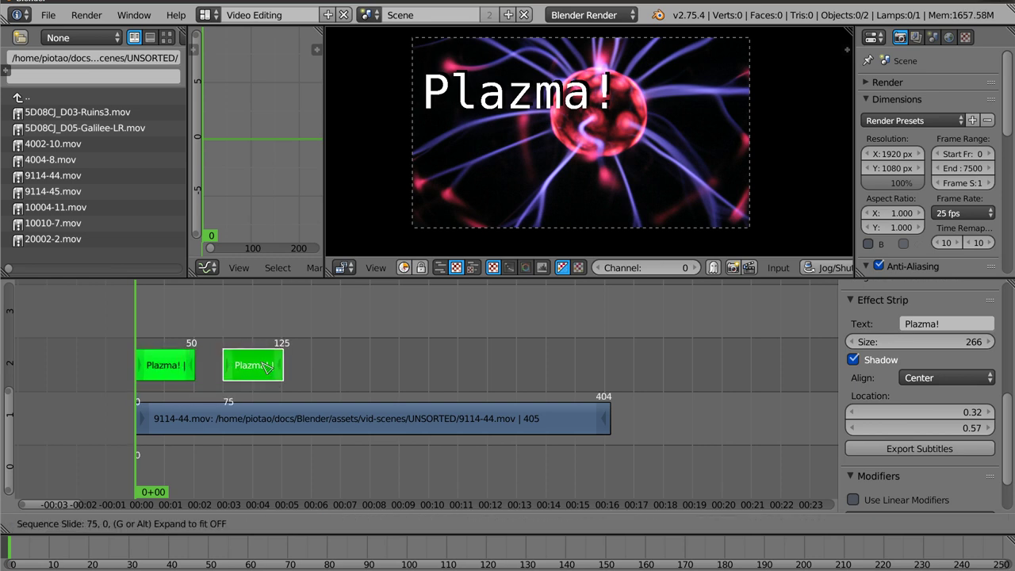
pyautogui.click(264, 367)
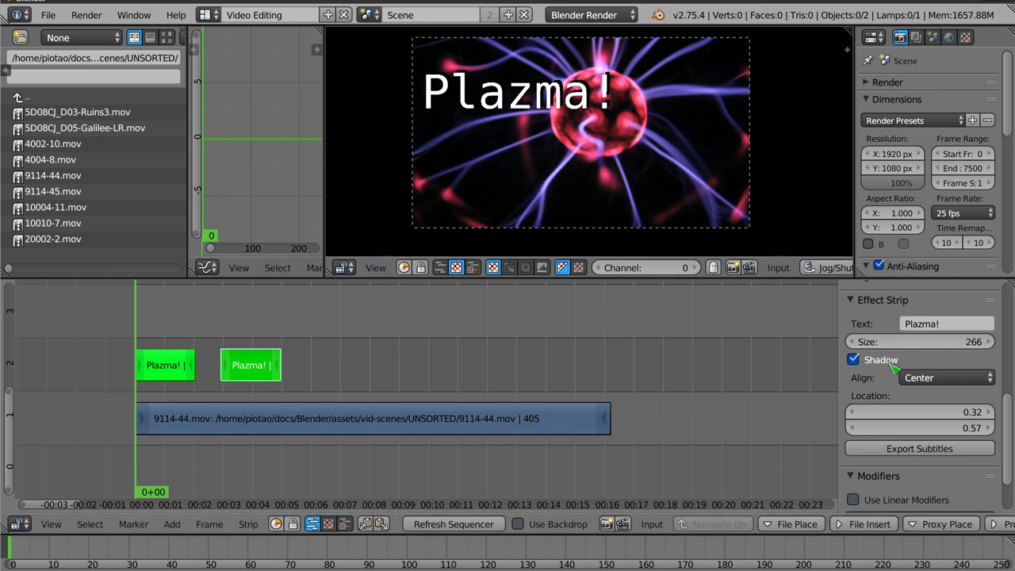
# - Change the copy's caption to 'Blender Rulez!'
pyautogui.click(940, 324)
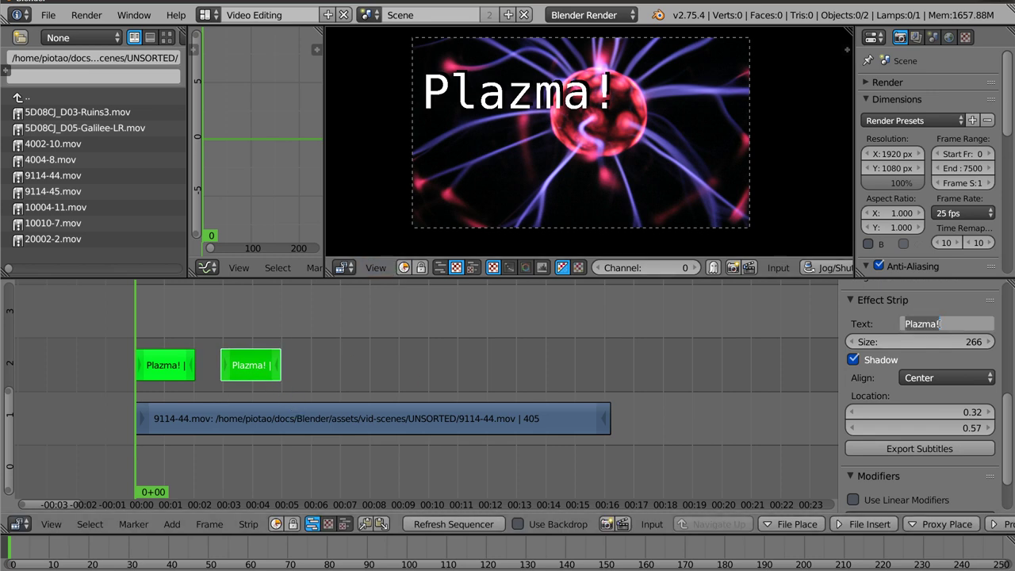
pyautogui.write('Blender Rulez!')
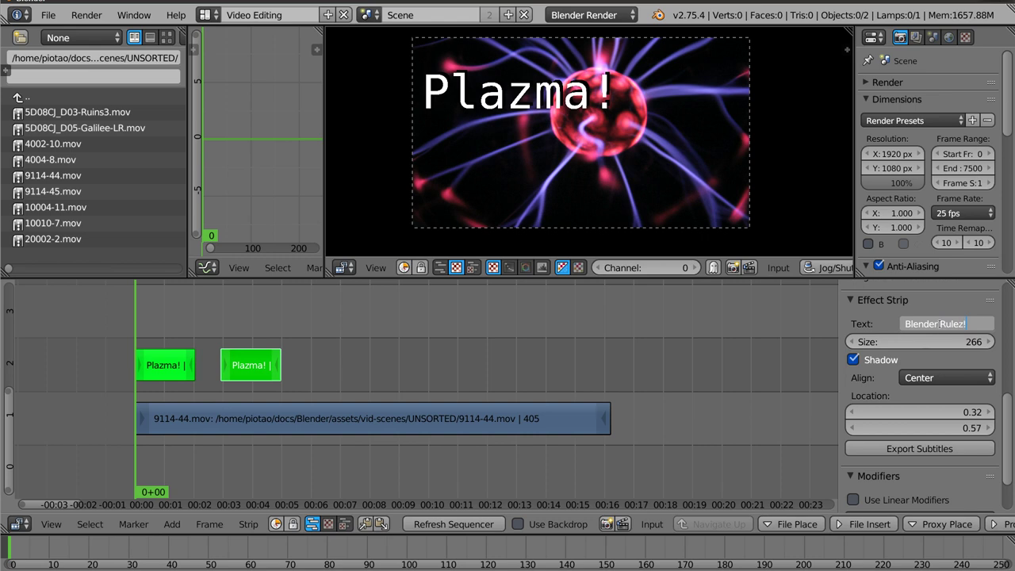
pyautogui.press('Return')
# - Shrink the Blender Rulez! text to size 159 at lower right (0.63, 0.05)
pyautogui.hotkey('alt', 'a')
pyautogui.moveTo(165, 336); pyautogui.dragTo(234, 342)
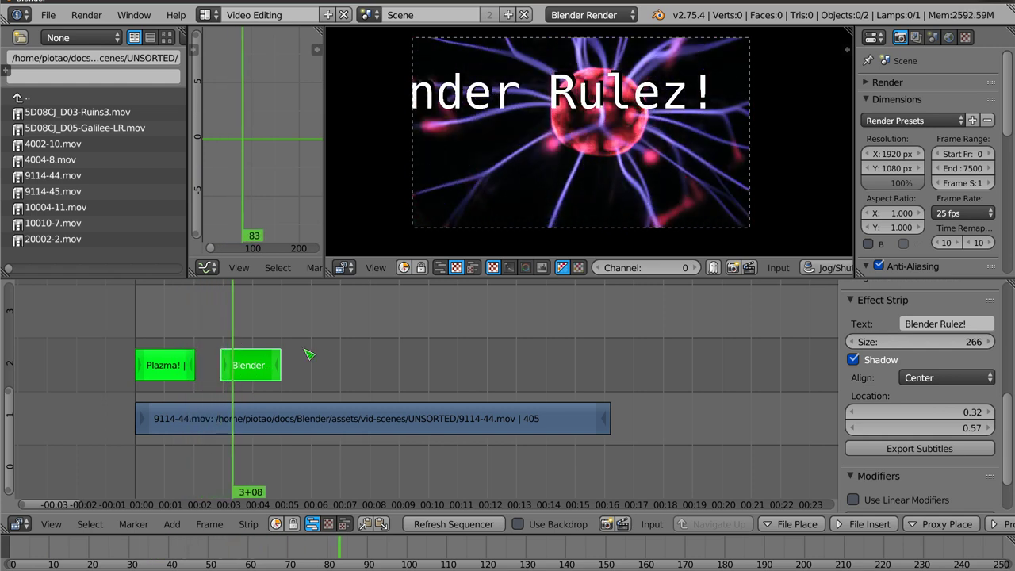
pyautogui.moveTo(936, 342); pyautogui.dragTo(873, 342)
pyautogui.moveTo(920, 412)
pyautogui.mouseDown()
pyautogui.moveTo(964, 411)
pyautogui.moveTo(861, 428)
pyautogui.mouseUp()
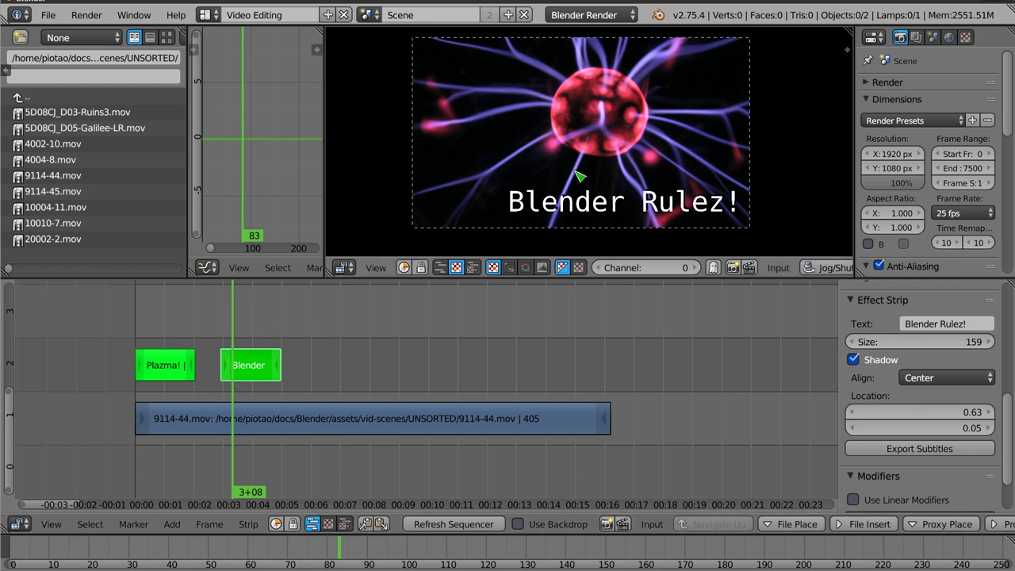
pyautogui.hotkey('shift', 'd')
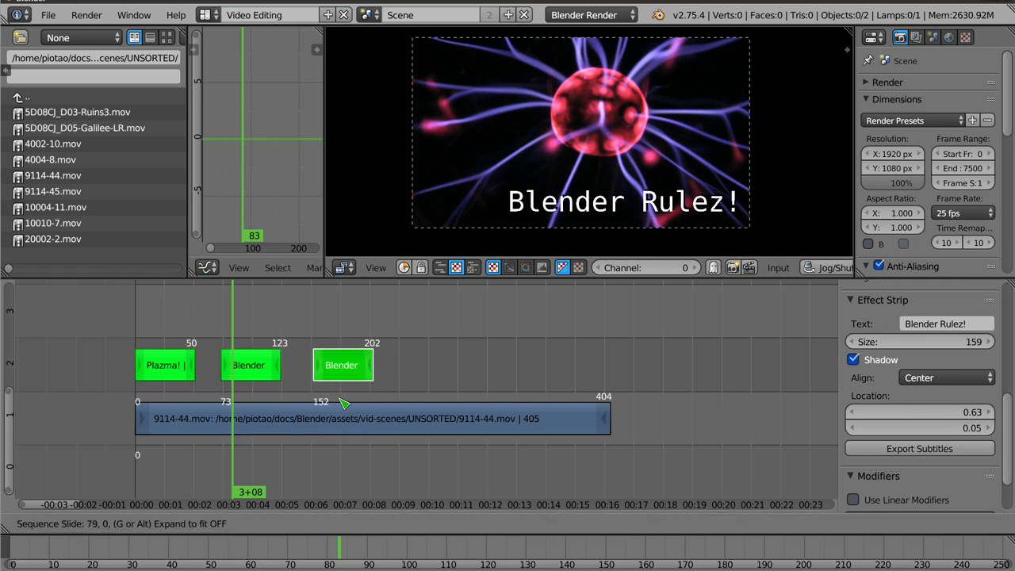
# - Place the duplicate at frames 152–202 and change its caption to 'Można więcej!'
pyautogui.click(343, 402)
pyautogui.click(977, 324)
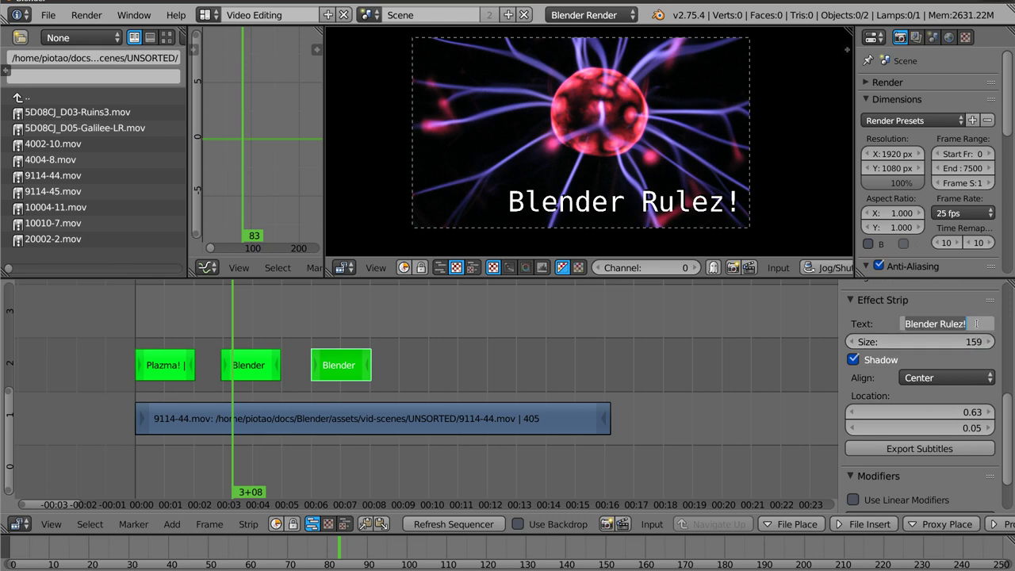
pyautogui.press('BackSpace')
pyautogui.write('Można więcej!')
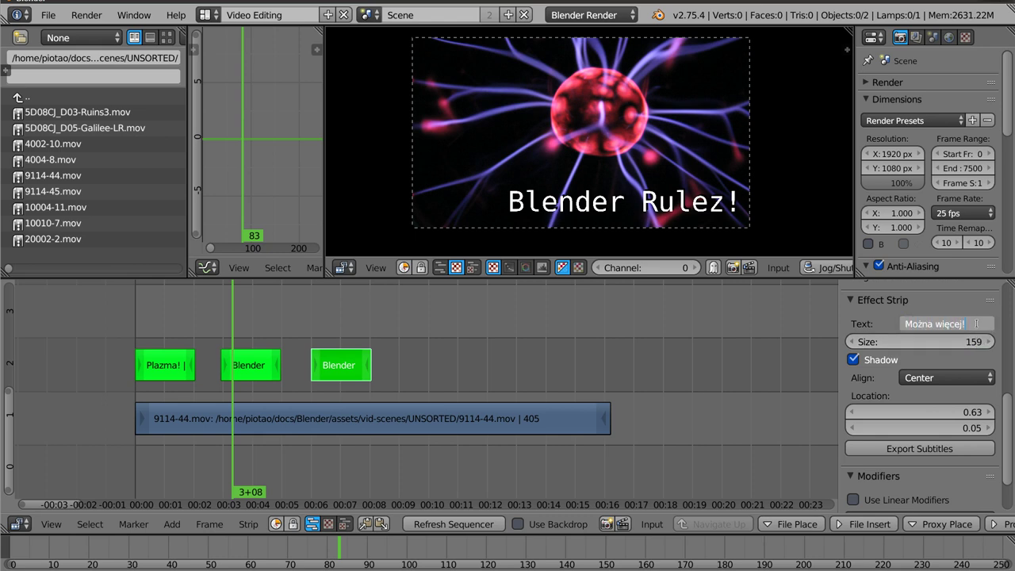
pyautogui.press('Return')
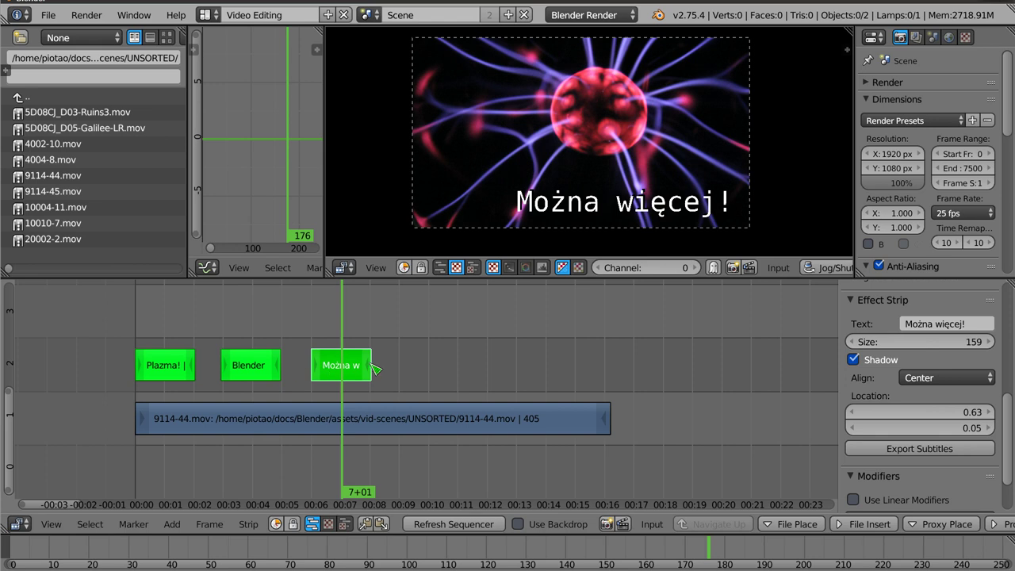
# - Resize the caption to 136 at lower-left location 0.33, 0.05, then scrub to check
pyautogui.moveTo(920, 411); pyautogui.dragTo(872, 411)
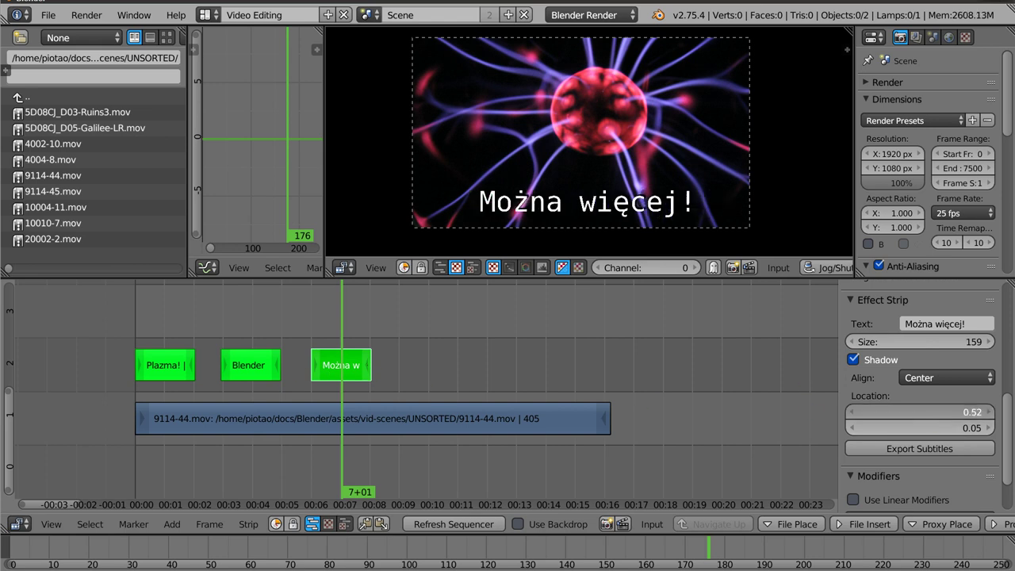
pyautogui.moveTo(972, 342); pyautogui.dragTo(936, 342)
pyautogui.moveTo(934, 413); pyautogui.dragTo(920, 413)
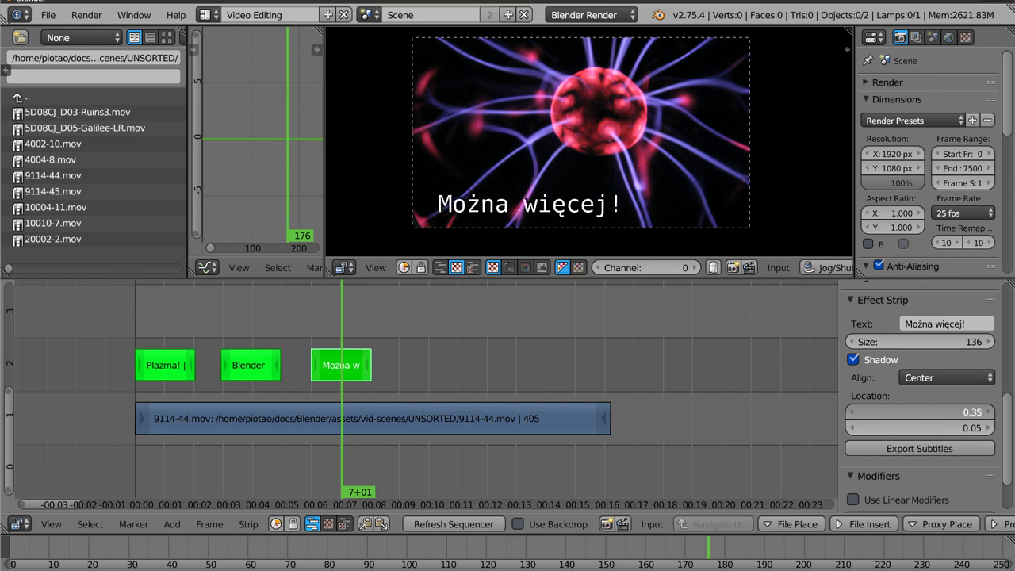
pyautogui.click(143, 330)
pyautogui.moveTo(145, 330)
pyautogui.mouseDown()
pyautogui.moveTo(345, 336)
pyautogui.moveTo(145, 349)
pyautogui.moveTo(377, 339)
pyautogui.moveTo(354, 339)
pyautogui.mouseUp()
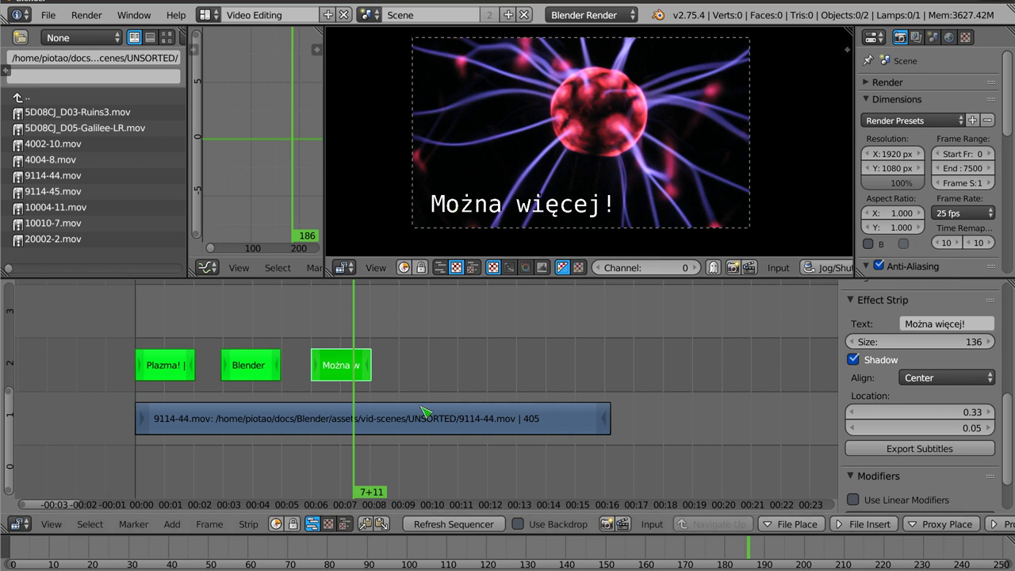
# - Add a Color strip and slide it to span frames 150–200 on channel 3
pyautogui.hotkey('shift', 'a')
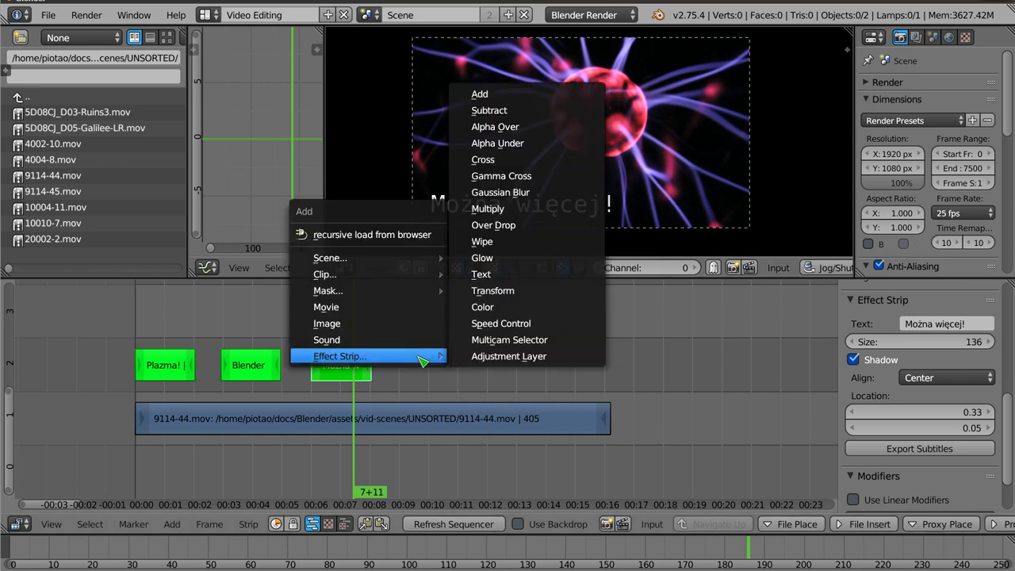
pyautogui.click(514, 316)
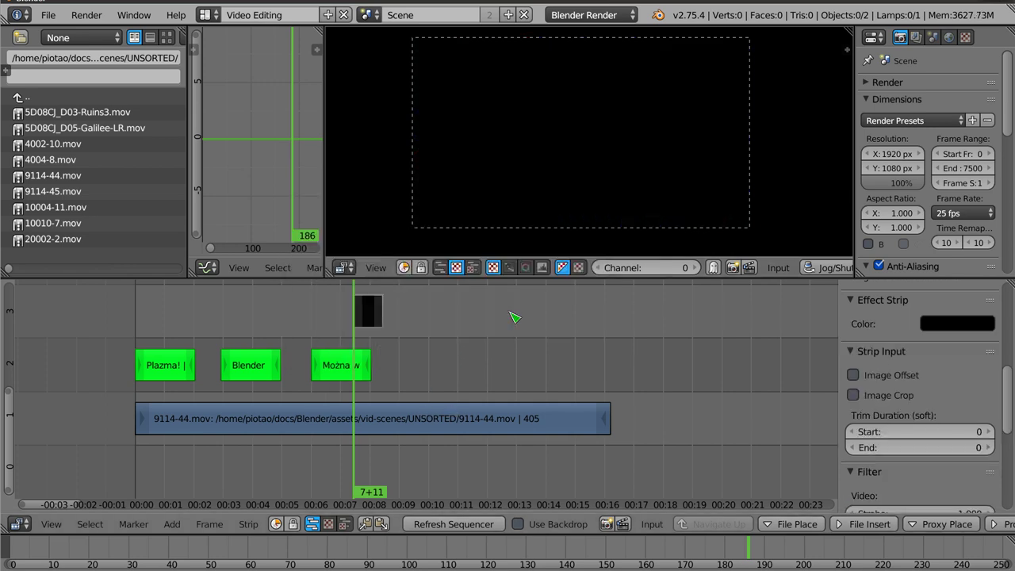
pyautogui.click(315, 368)
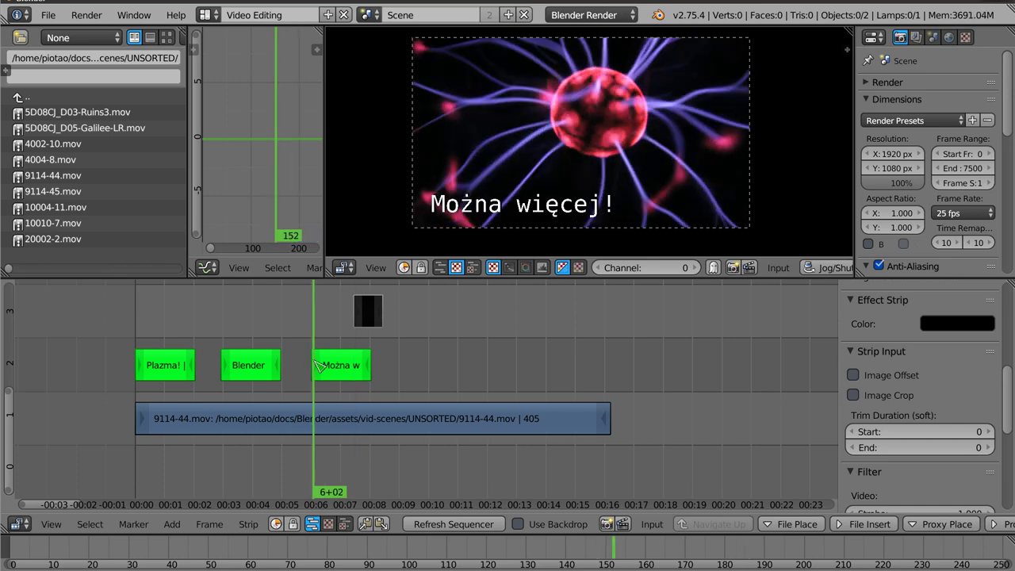
pyautogui.moveTo(373, 316)
pyautogui.mouseDown(button='right')
pyautogui.moveTo(331, 321)
pyautogui.moveTo(341, 333)
pyautogui.mouseUp(button='right')
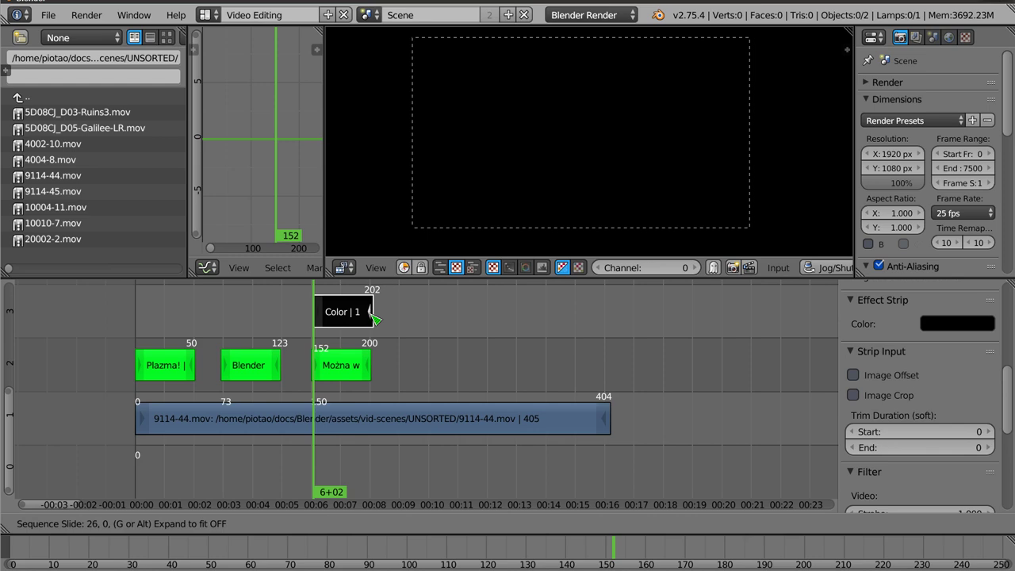
pyautogui.scroll(5, 349, 349)
pyautogui.scroll(3, 373, 373)
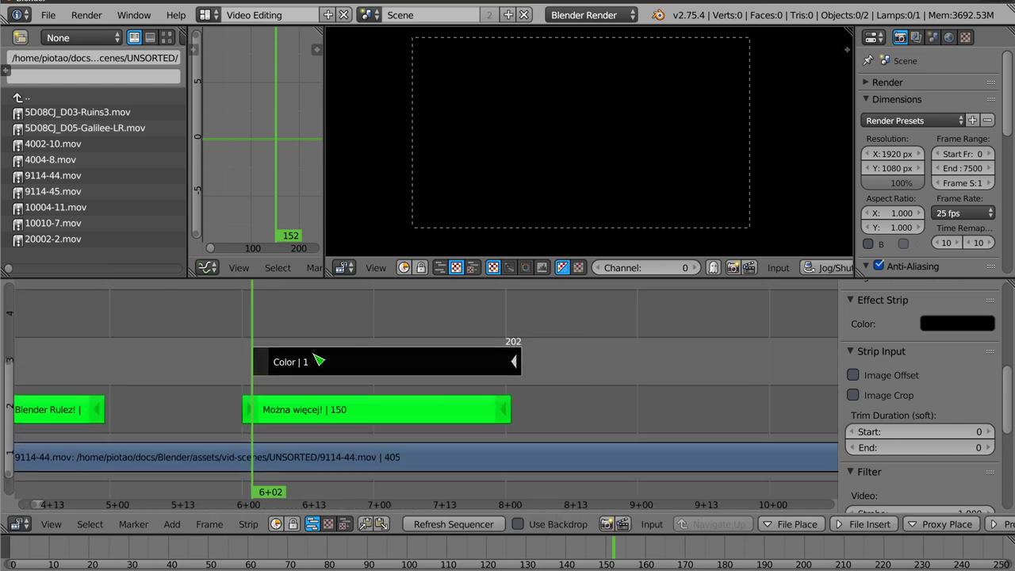
pyautogui.moveTo(381, 362); pyautogui.dragTo(373, 366, button='right')
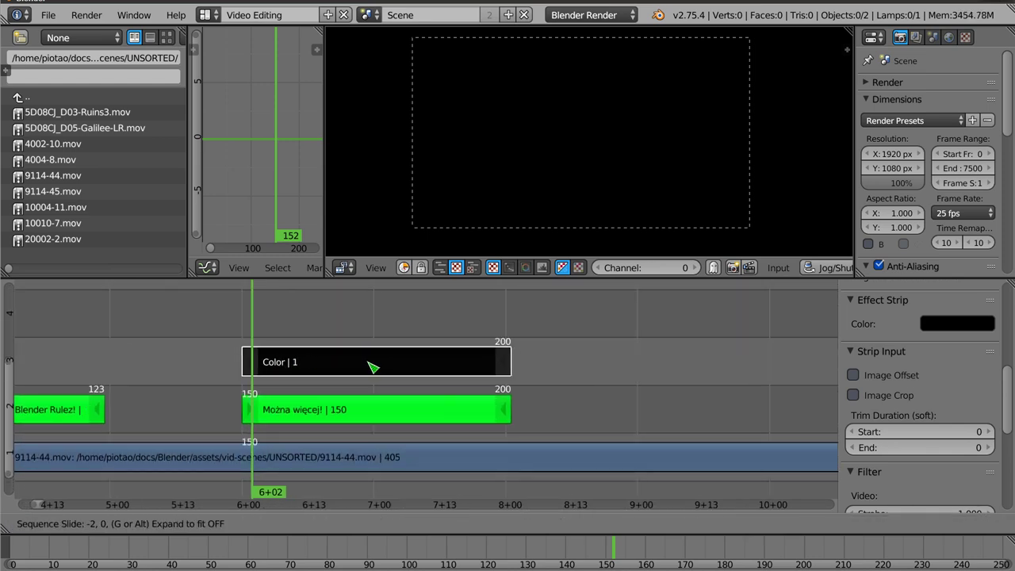
pyautogui.click(373, 366)
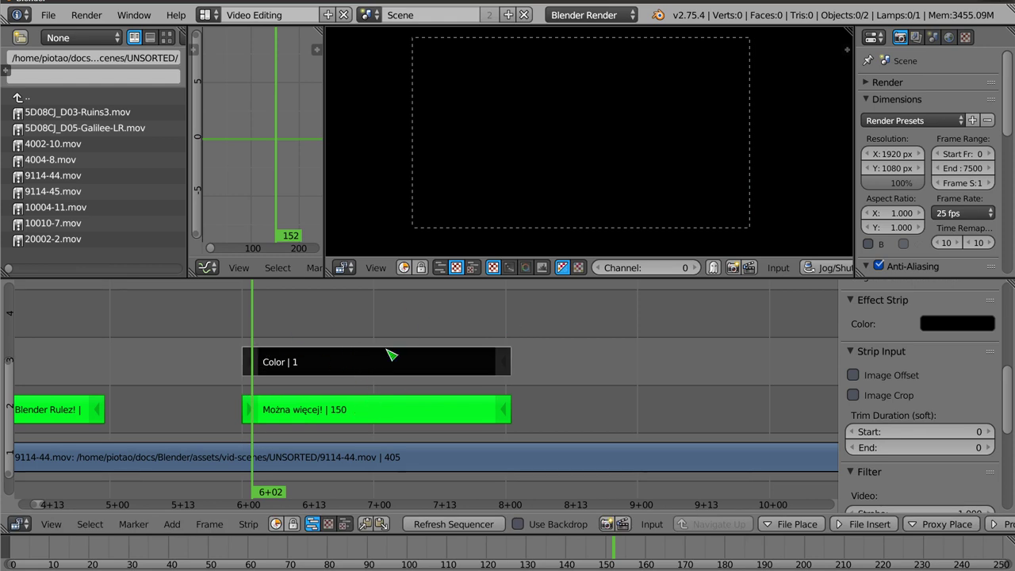
# - Set the colour strip to blue (RGB 0.034, 0.345, 1.000)
pyautogui.click(932, 332)
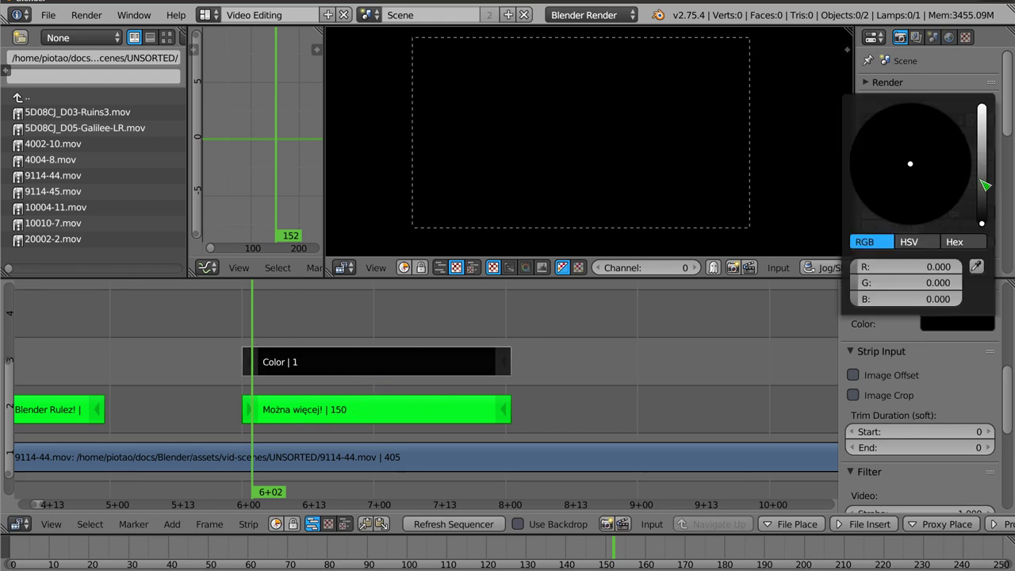
pyautogui.moveTo(981, 187); pyautogui.dragTo(991, 110)
pyautogui.moveTo(946, 161); pyautogui.dragTo(947, 127)
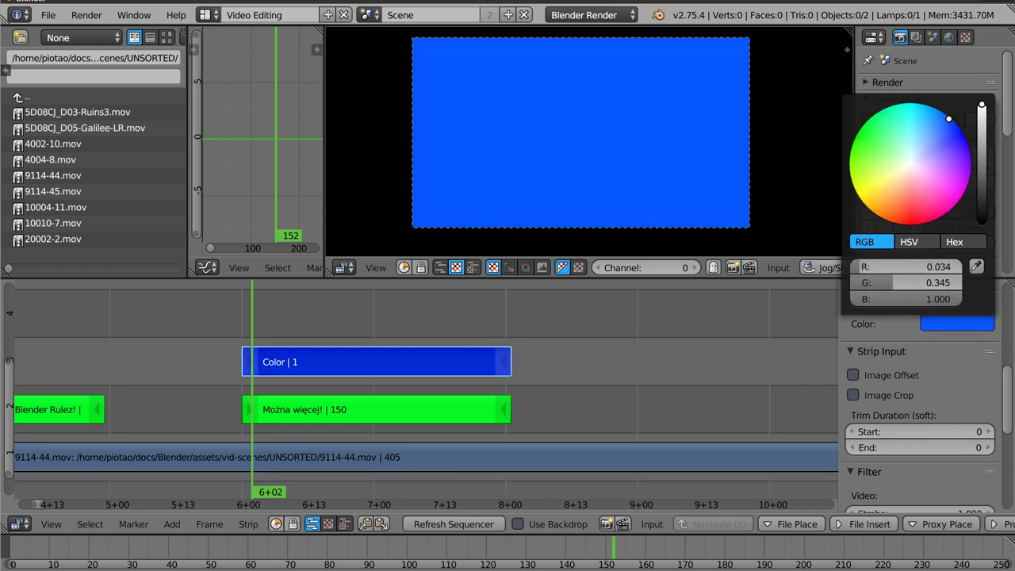
pyautogui.click(362, 416)
pyautogui.click(366, 365)
# - Multiply the Można więcej! text by the blue colour, then group the three strips into a meta strip on channel 2
pyautogui.hotkey('shift', 'a')
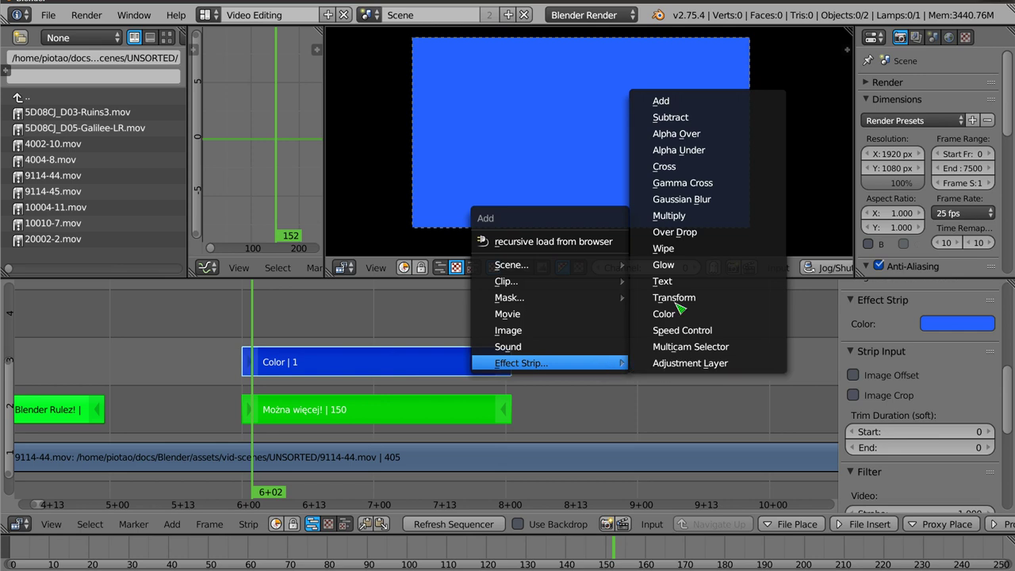
pyautogui.click(695, 221)
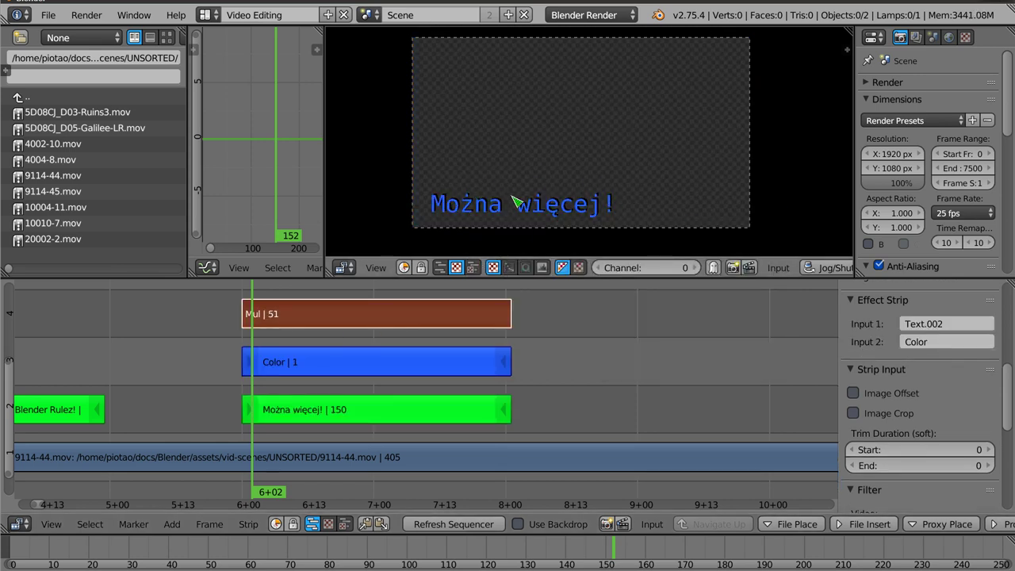
pyautogui.rightClick(354, 368)
pyautogui.keyDown('shift'); pyautogui.rightClick(359, 411); pyautogui.keyUp('shift')
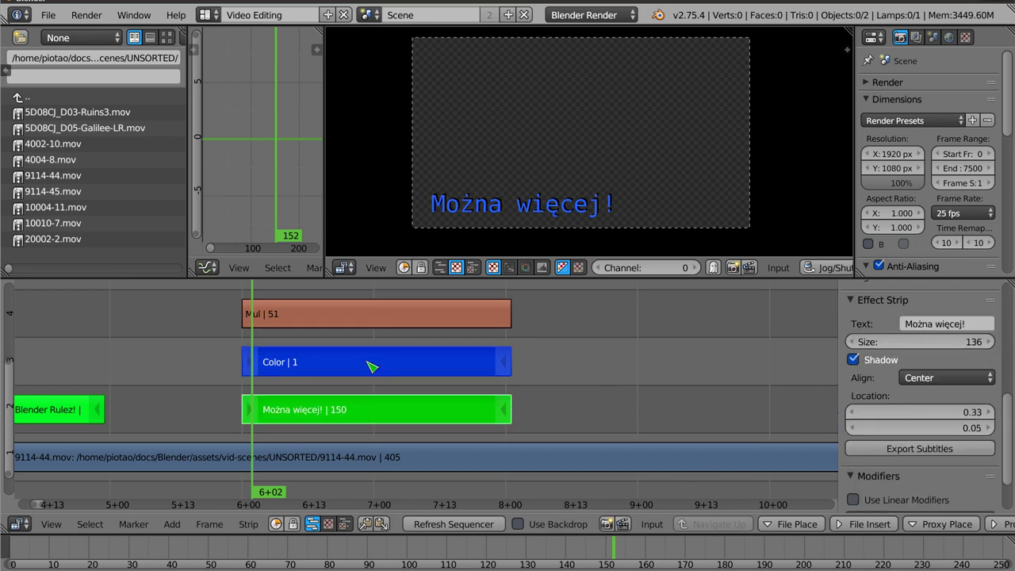
pyautogui.rightClick(383, 317)
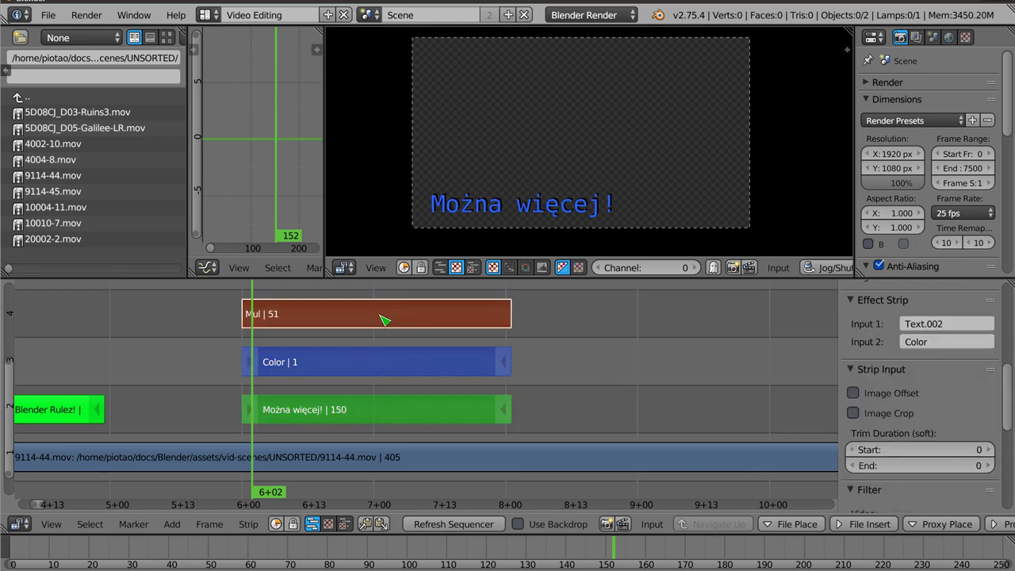
pyautogui.hotkey('ctrl', 'g')
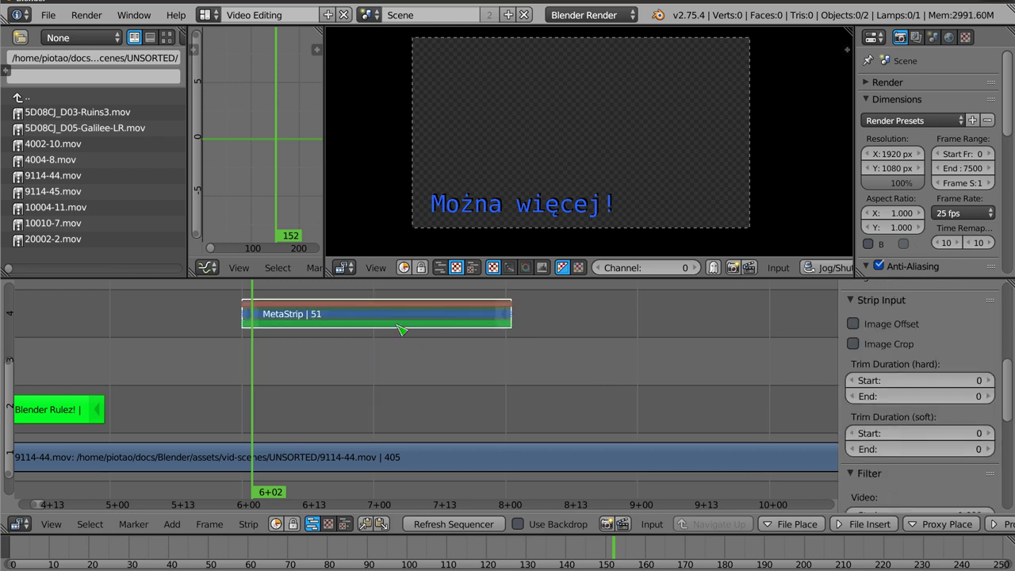
pyautogui.press('g')
pyautogui.click(393, 411)
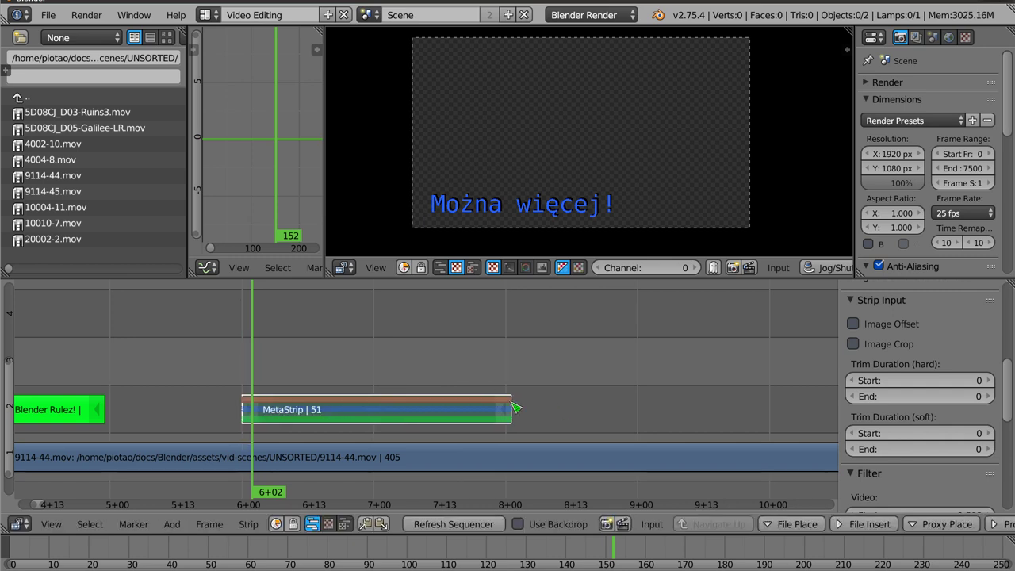
pyautogui.scroll(6, 913, 430)
pyautogui.scroll(2, 914, 433)
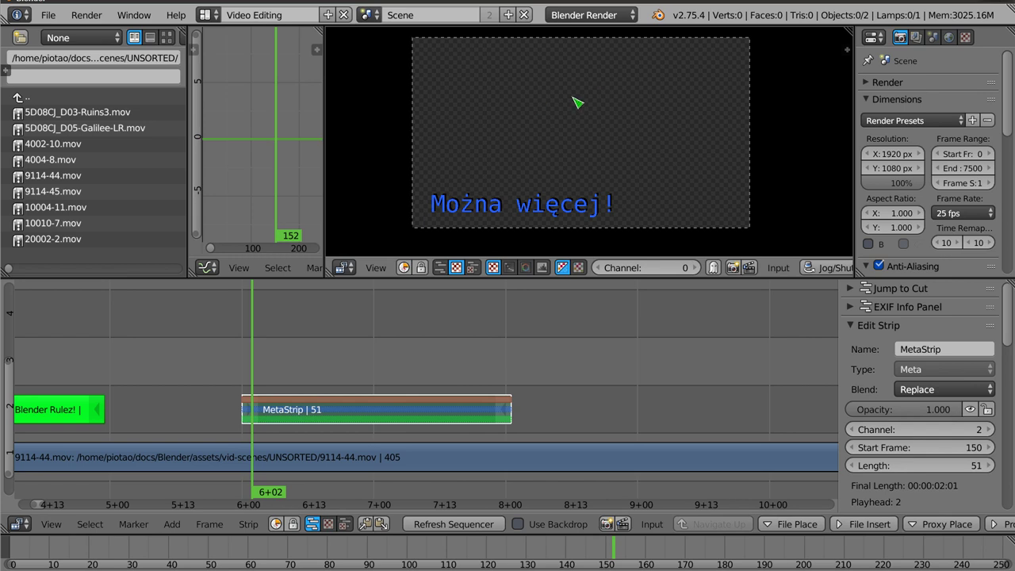
# - Set the blue-caption meta strip's Blend mode to Over Drop
pyautogui.click(923, 392)
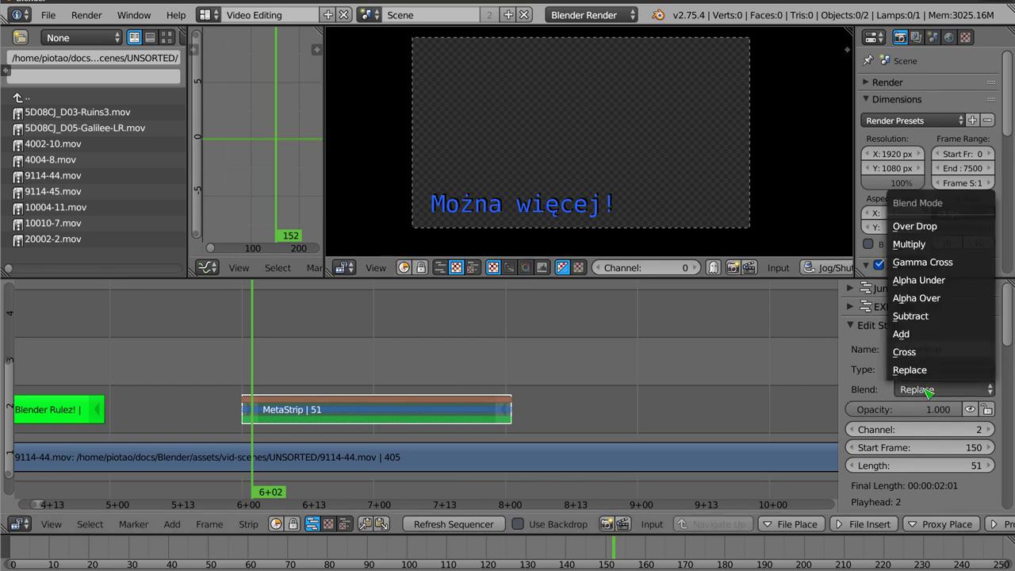
pyautogui.click(952, 237)
pyautogui.moveTo(330, 325)
pyautogui.mouseDown(button='middle')
pyautogui.moveTo(484, 295)
pyautogui.moveTo(480, 318)
pyautogui.mouseUp(button='middle')
# - Scrub the timeline to preview Blender Rulez! and select its text strip
pyautogui.moveTo(175, 360)
pyautogui.mouseDown()
pyautogui.moveTo(384, 356)
pyautogui.moveTo(508, 409)
pyautogui.mouseUp()
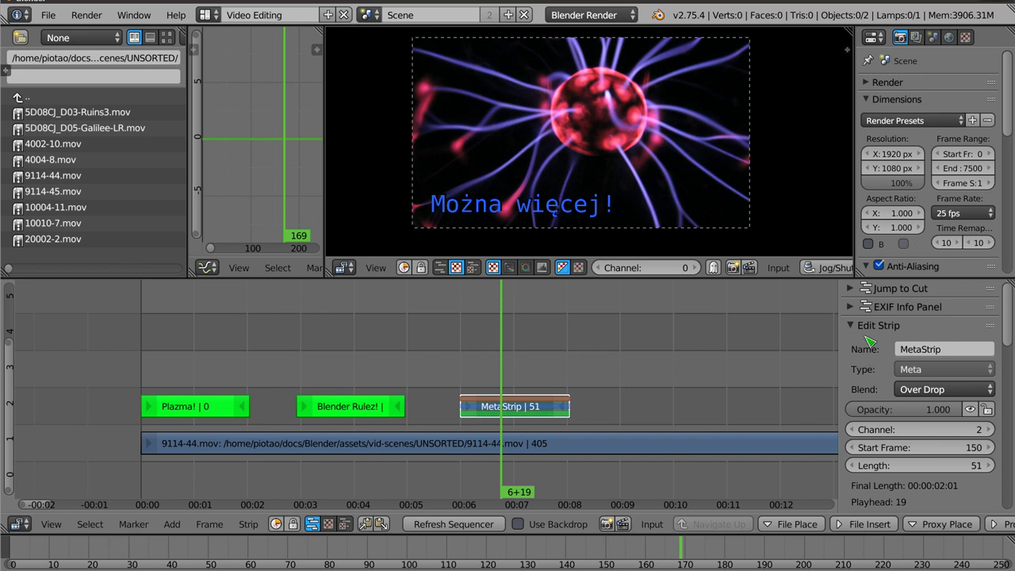
pyautogui.scroll(-3, 867, 340)
pyautogui.scroll(-2, 867, 339)
pyautogui.scroll(-2, 867, 340)
pyautogui.rightClick(363, 411)
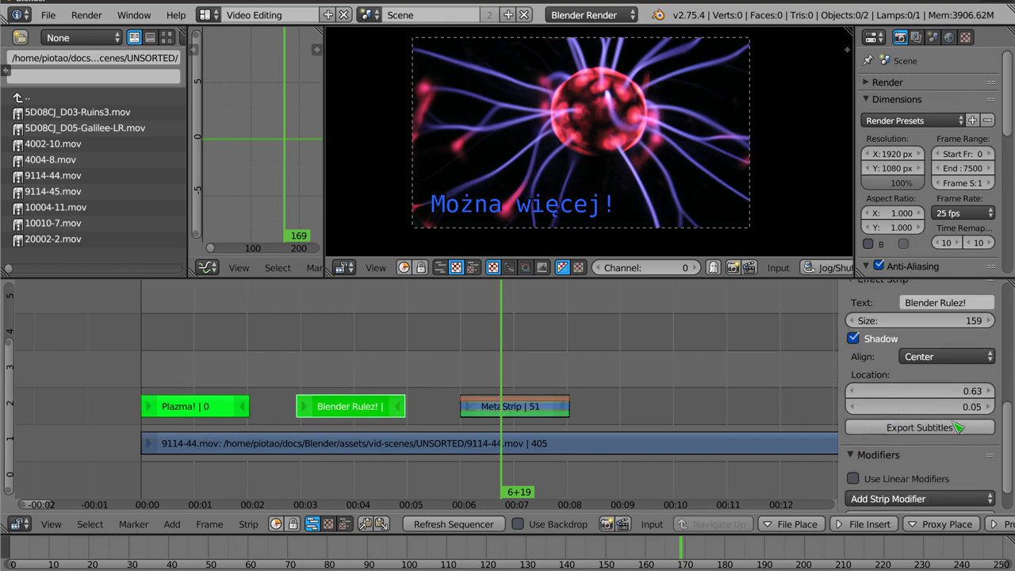
# - Export the three text strips as SRT subtitles named untitled.srt in the home folder
pyautogui.click(951, 429)
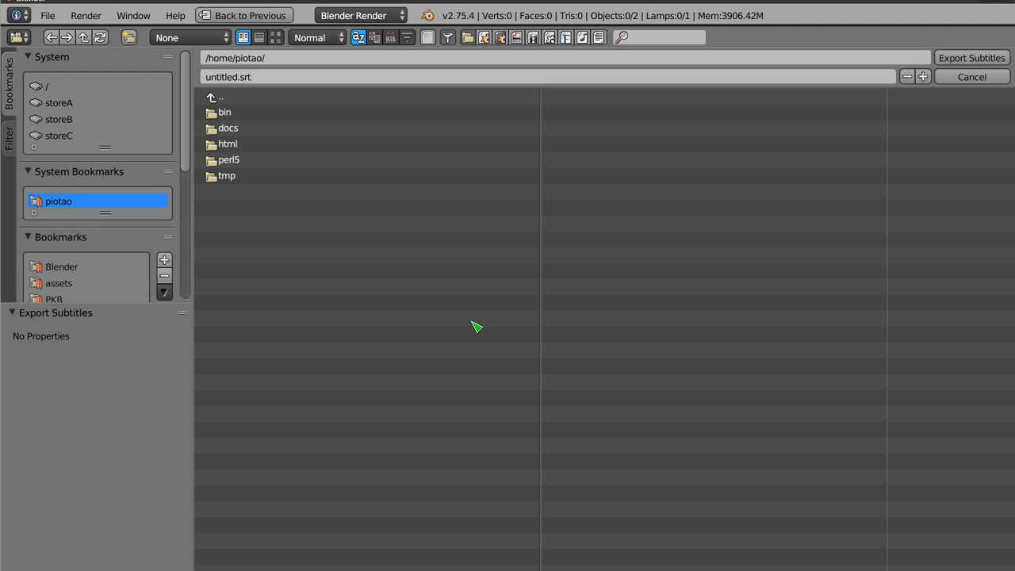
pyautogui.click(982, 60)
pyautogui.hotkey('ctrl', 'alt', 't')
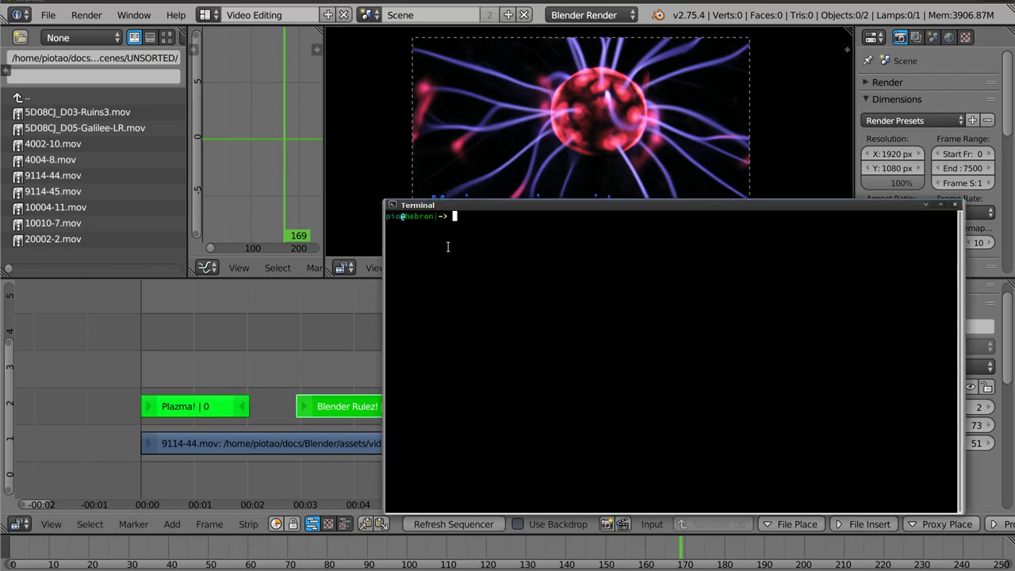
pyautogui.keyDown('alt'); pyautogui.moveTo(460, 263); pyautogui.dragTo(466, 235, button='right'); pyautogui.keyUp('alt')
pyautogui.write('more')
pyautogui.press('Tab')
pyautogui.press('Return')
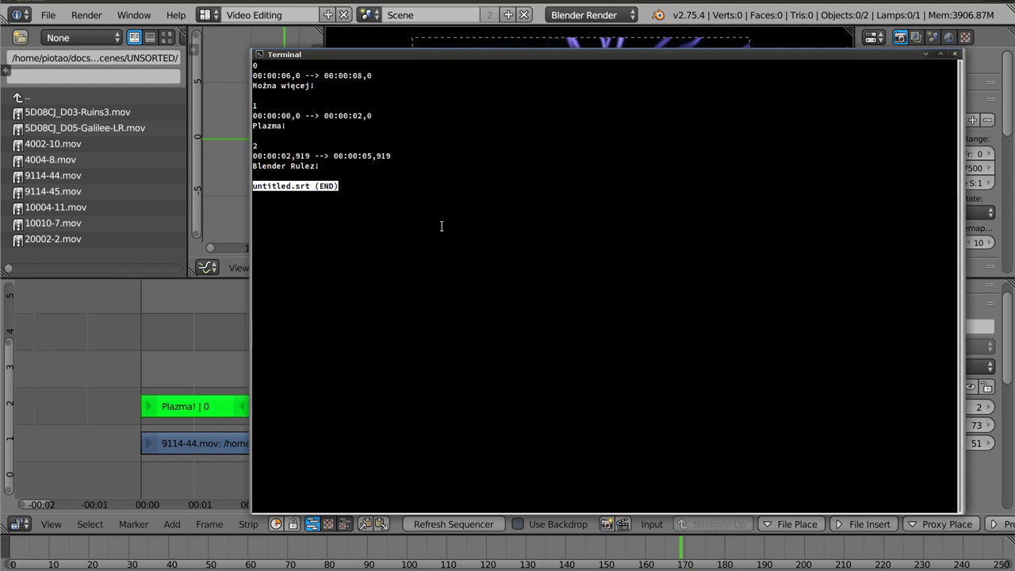
pyautogui.hotkey('ctrl', '+')
pyautogui.hotkey('ctrl', '+')
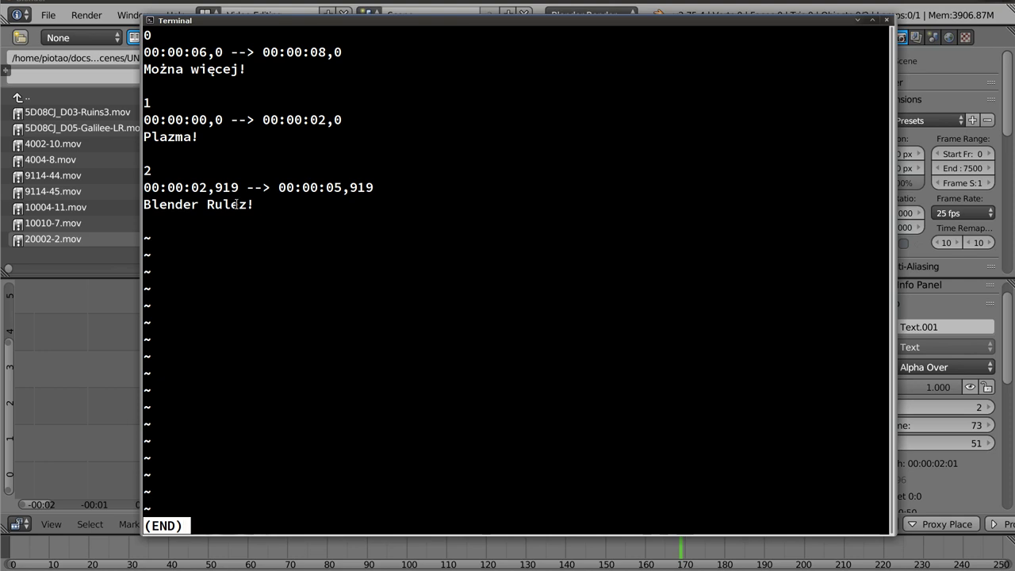
pyautogui.press('q')
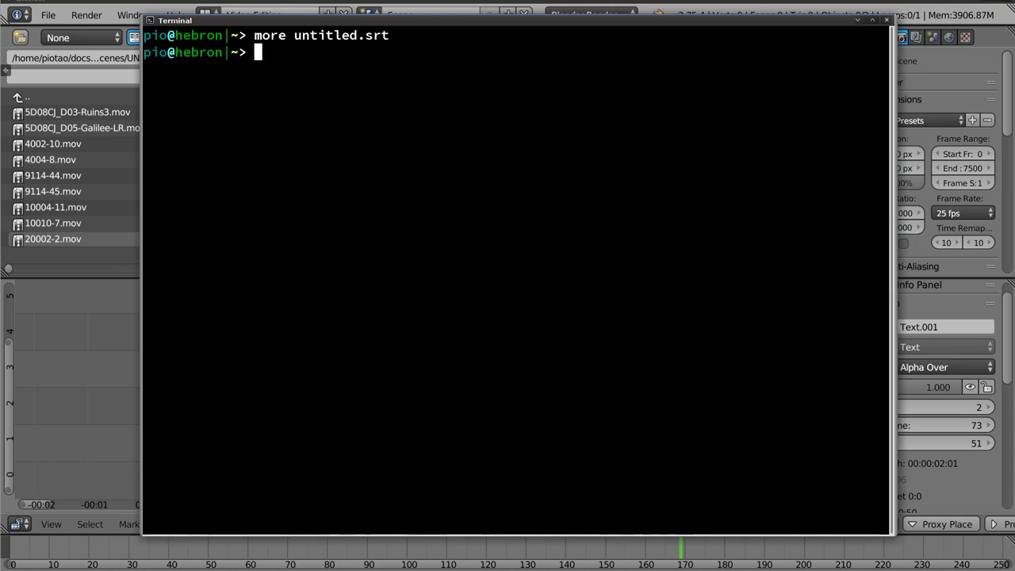
pyautogui.hotkey('ctrl', 'd')
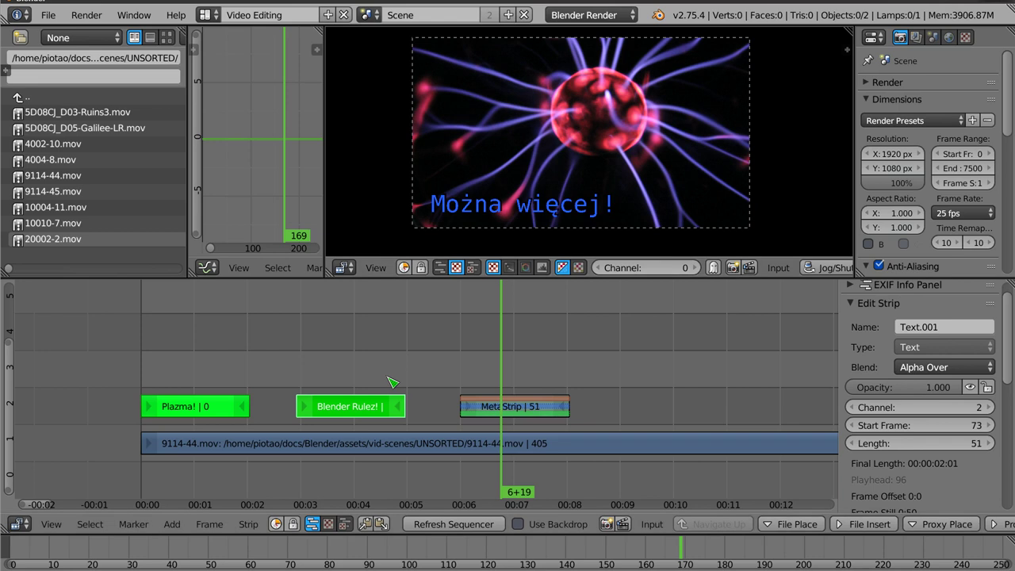